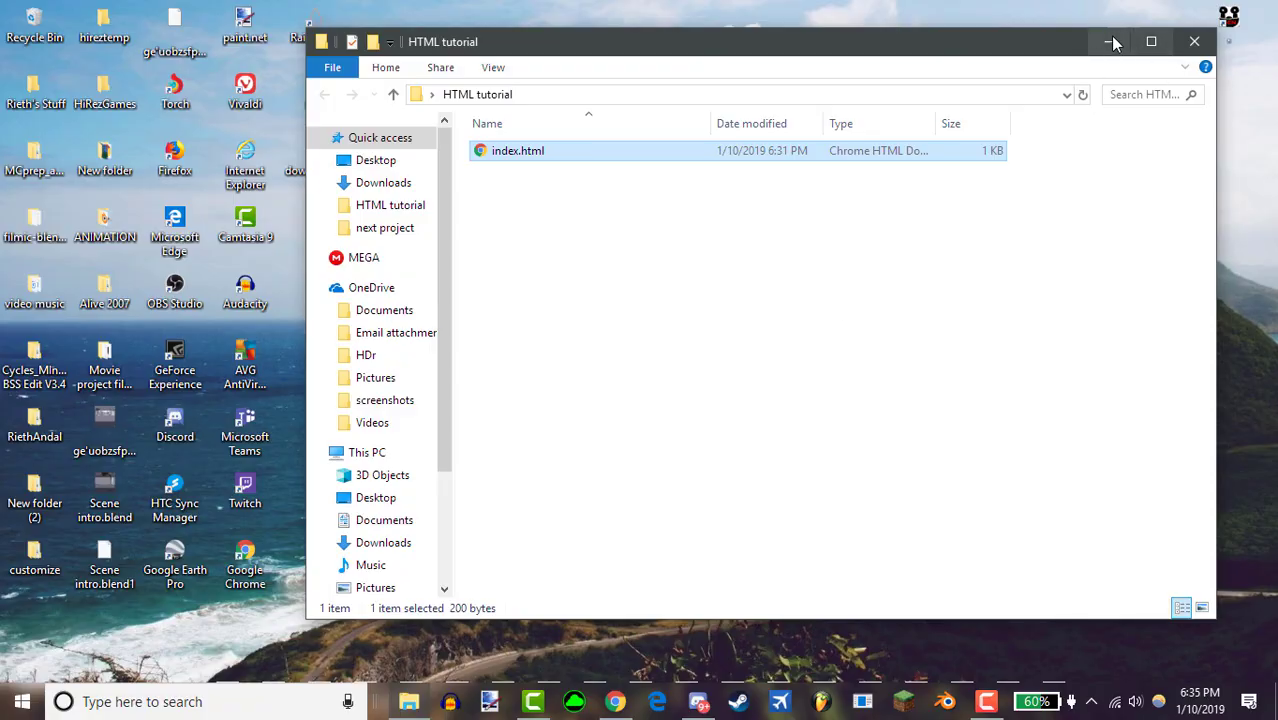
# - Open index.html from the HTML tutorial folder on the desktop in the browser
pyautogui.click(1186, 40)
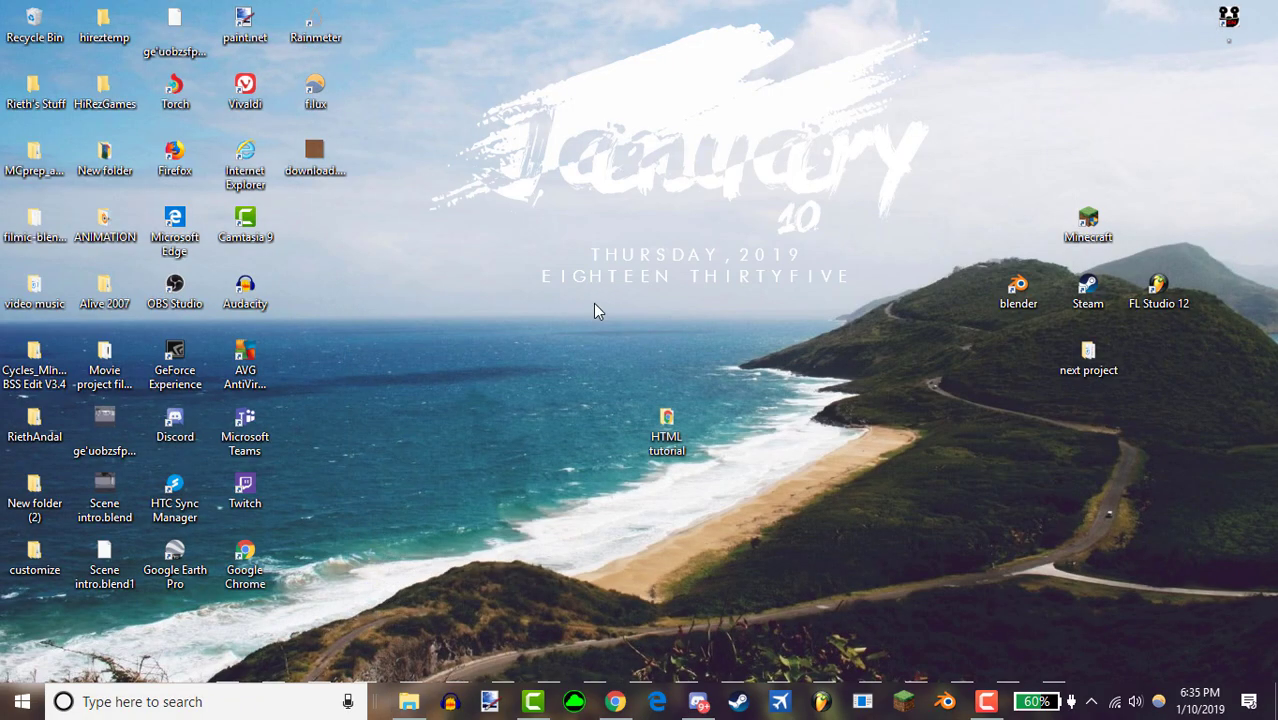
pyautogui.doubleClick(695, 445)
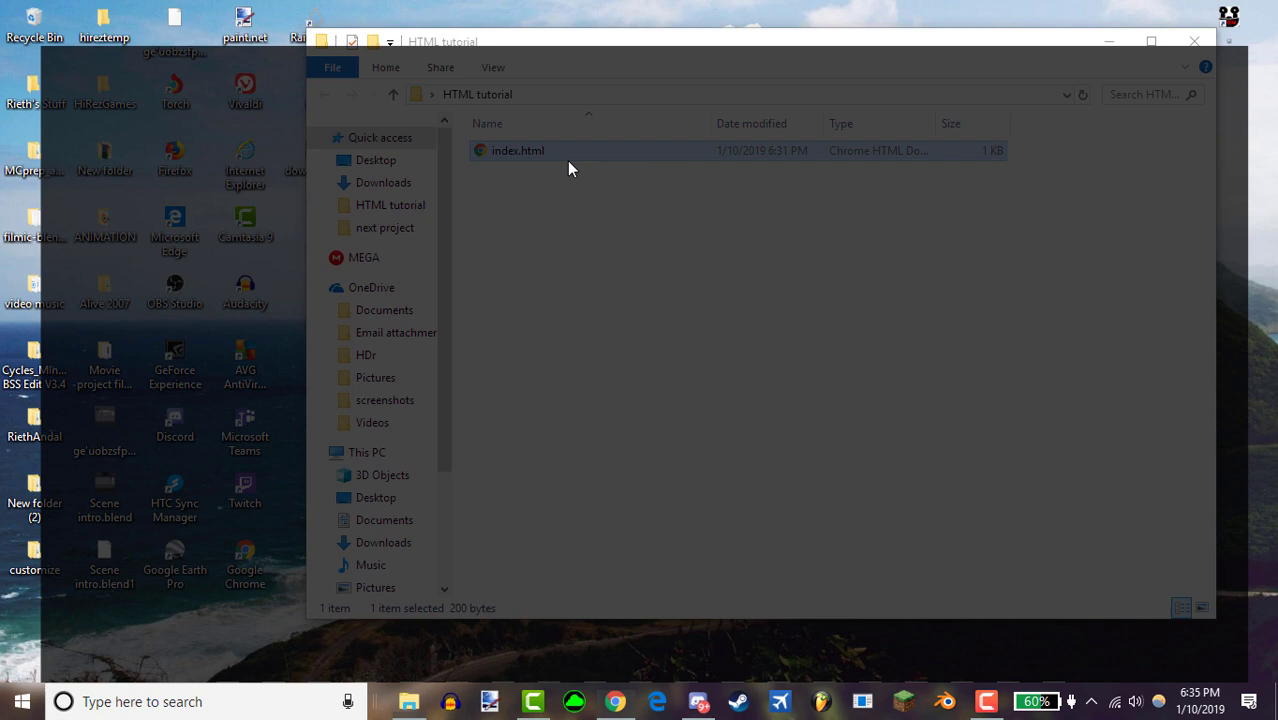
pyautogui.doubleClick(567, 158)
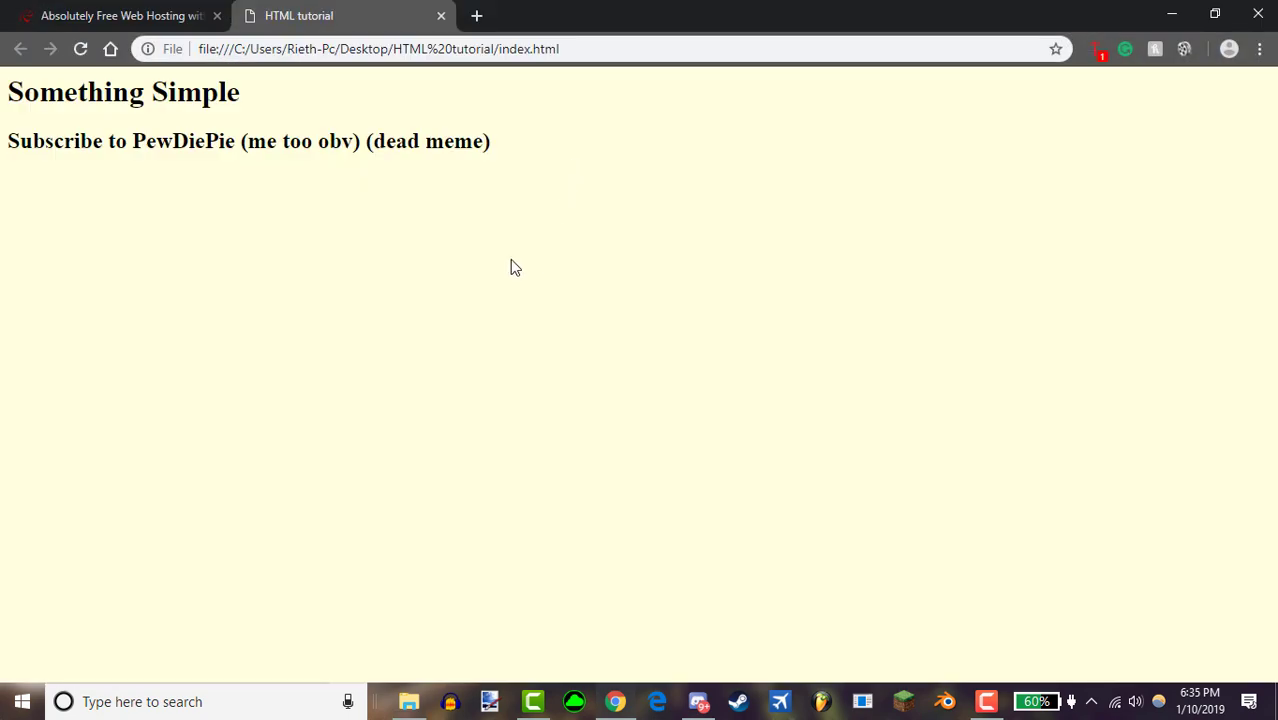
# - Examine the local file address of the HTML tutorial page and close its tab
pyautogui.hotkey('ctrl', 'l')
pyautogui.click(462, 251)
pyautogui.moveTo(581, 50); pyautogui.dragTo(2, 47)
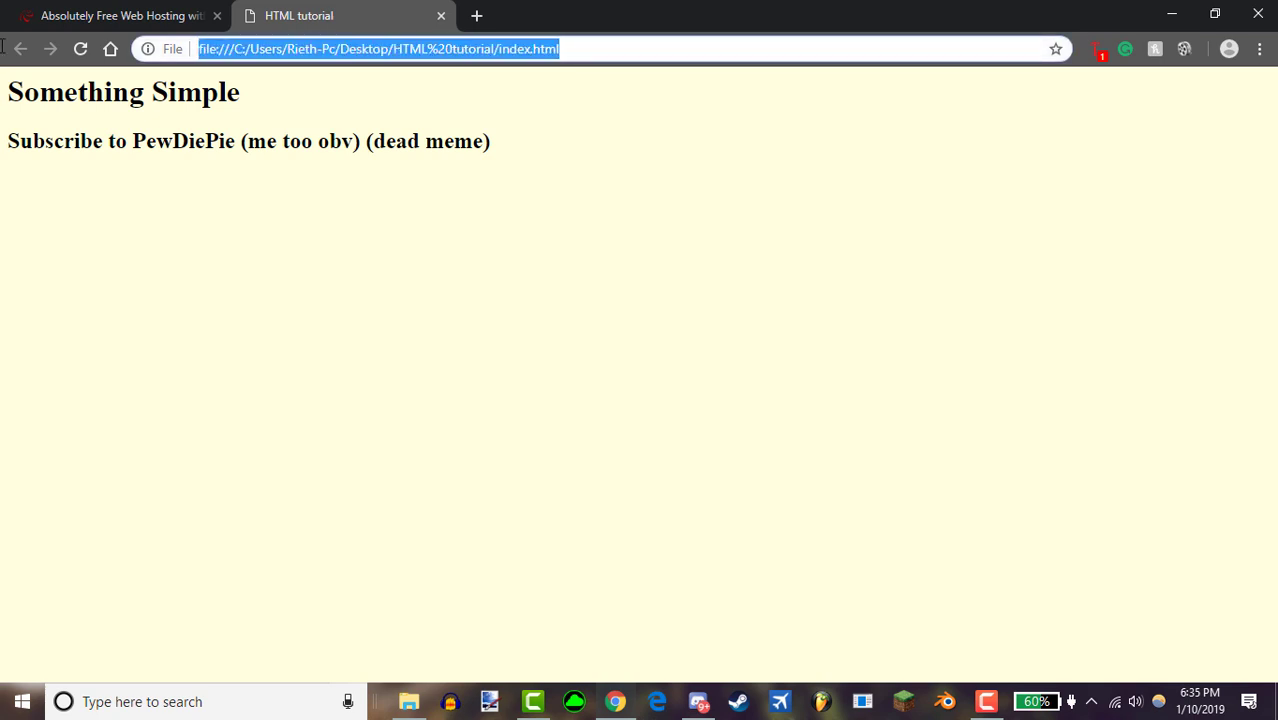
pyautogui.click(153, 335)
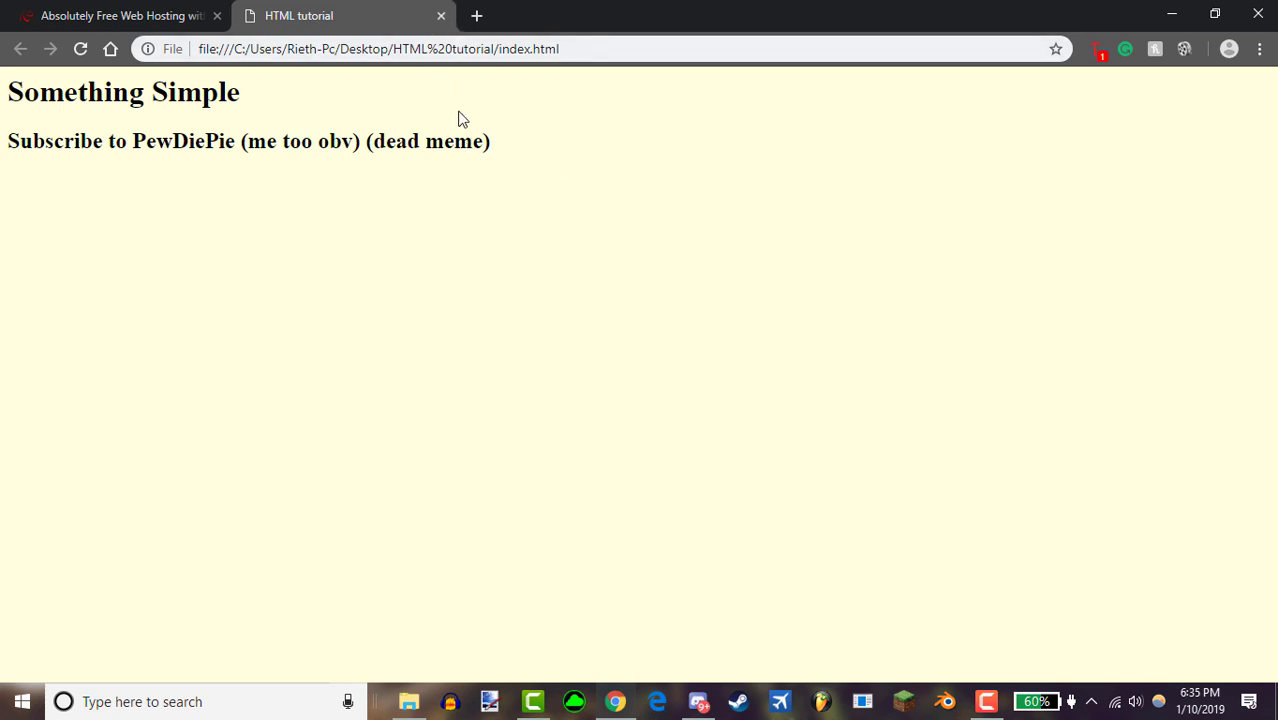
pyautogui.click(440, 16)
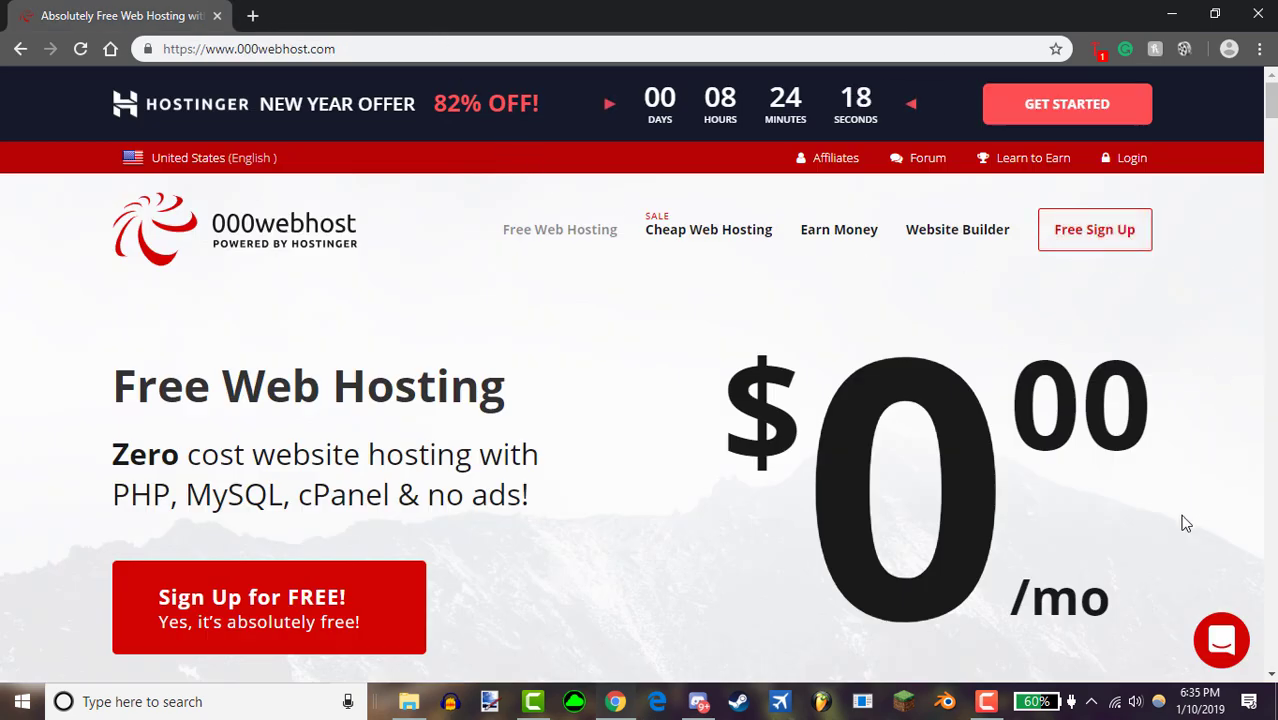
# - Look through the 000webhost home page and open the free sign-up page
pyautogui.scroll(-3, 1184, 522)
pyautogui.scroll(4, 1173, 559)
pyautogui.scroll(-2, 1141, 360)
pyautogui.scroll(2, 1141, 367)
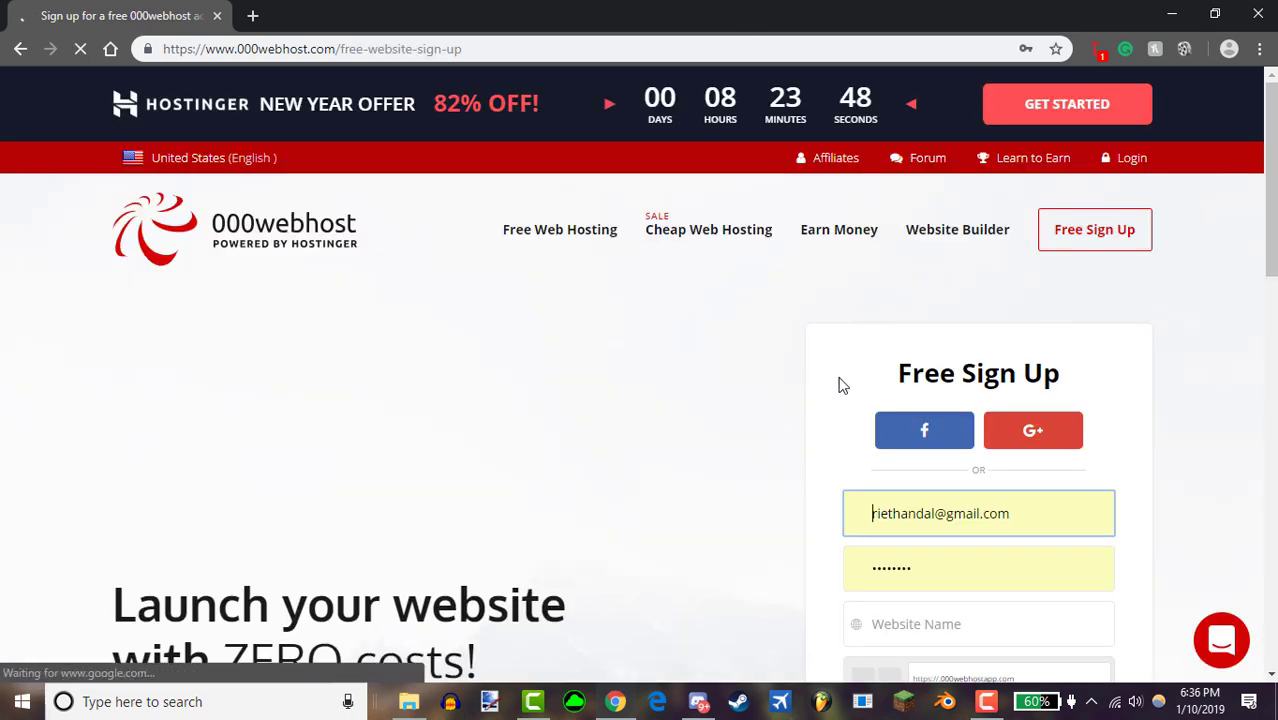
# - Examine the Free Sign Up form, including its social sign-in options, account fields, website name and Get Free Hosting option
pyautogui.scroll(-1, 1232, 414)
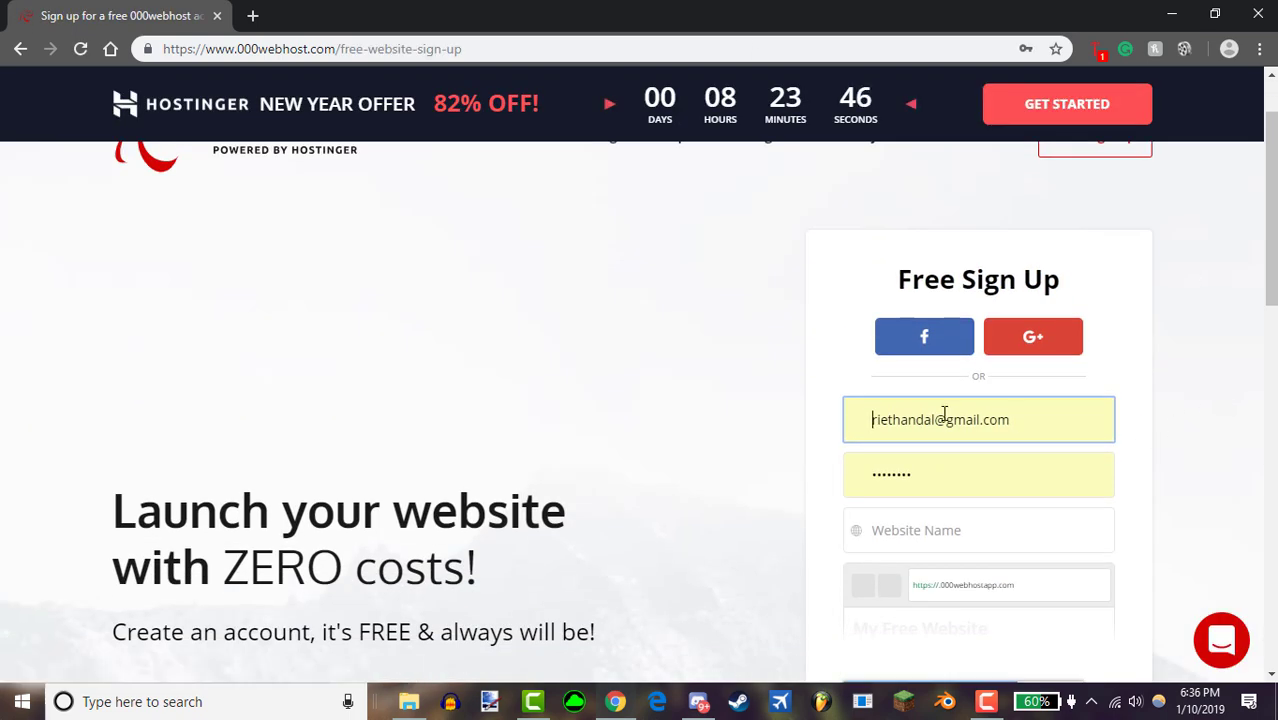
pyautogui.scroll(-1, 721, 362)
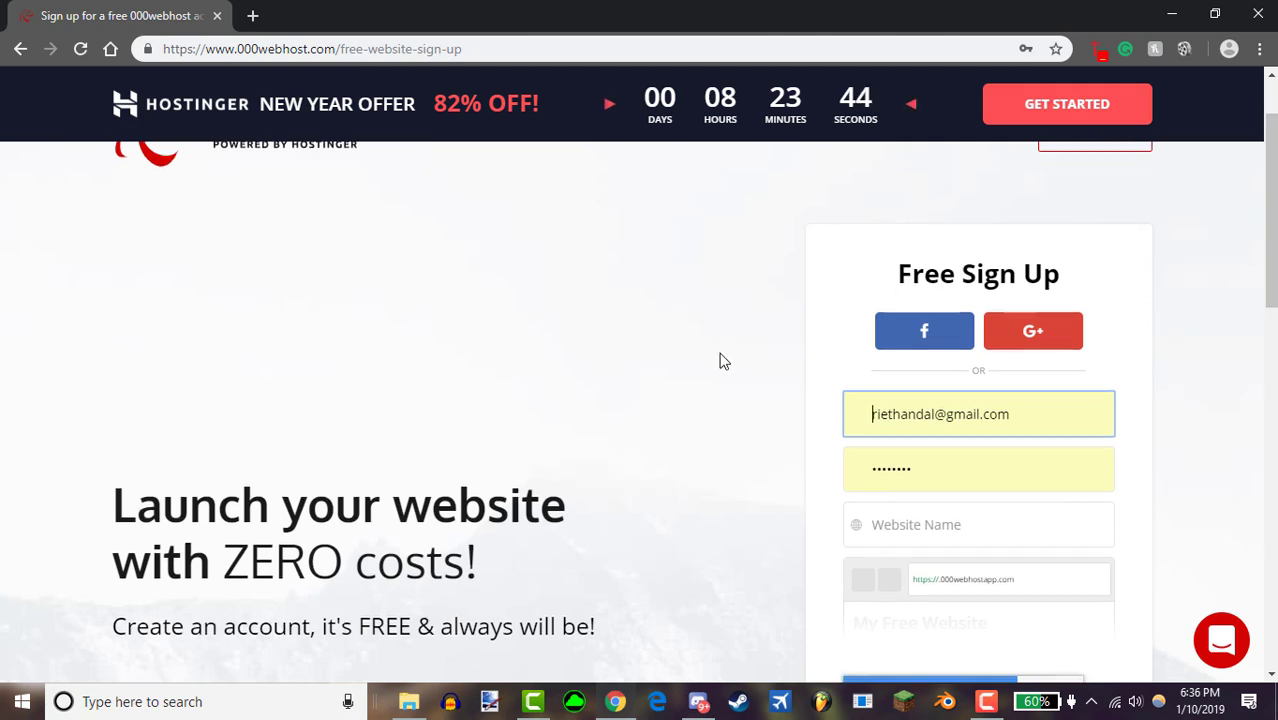
pyautogui.scroll(1, 700, 325)
pyautogui.scroll(-3, 900, 340)
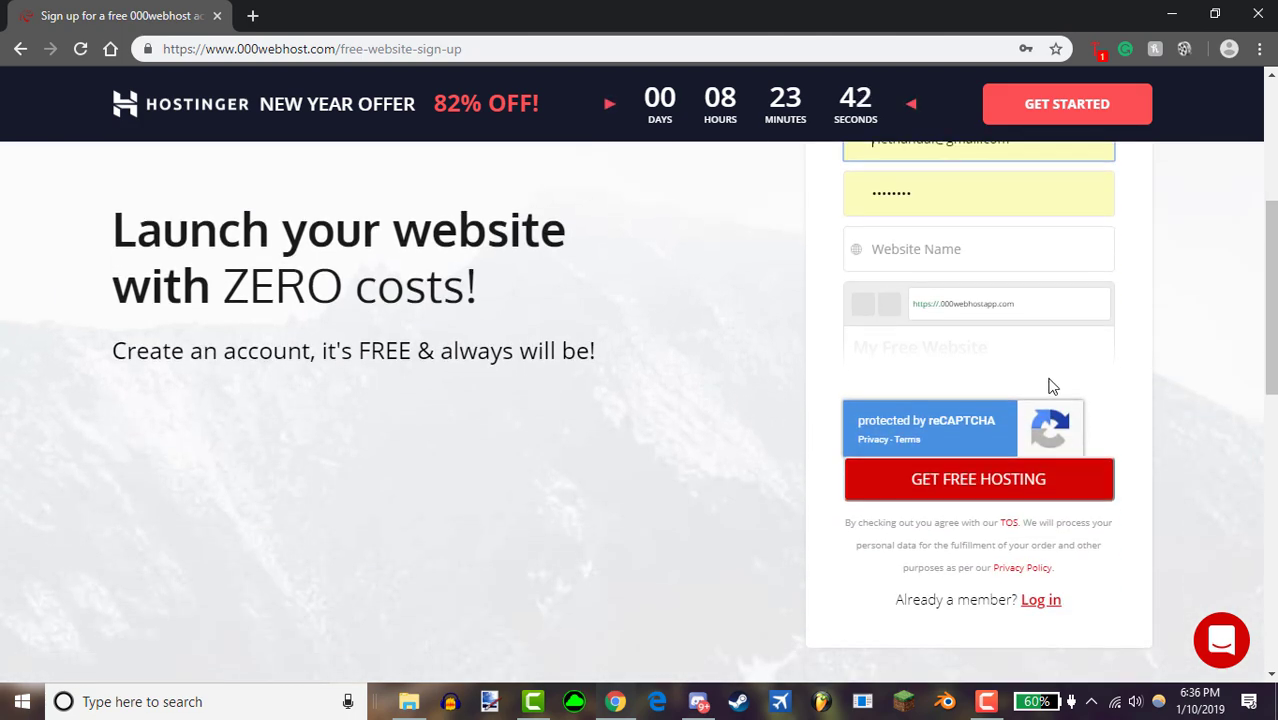
pyautogui.scroll(2, 1040, 380)
pyautogui.scroll(2, 454, 285)
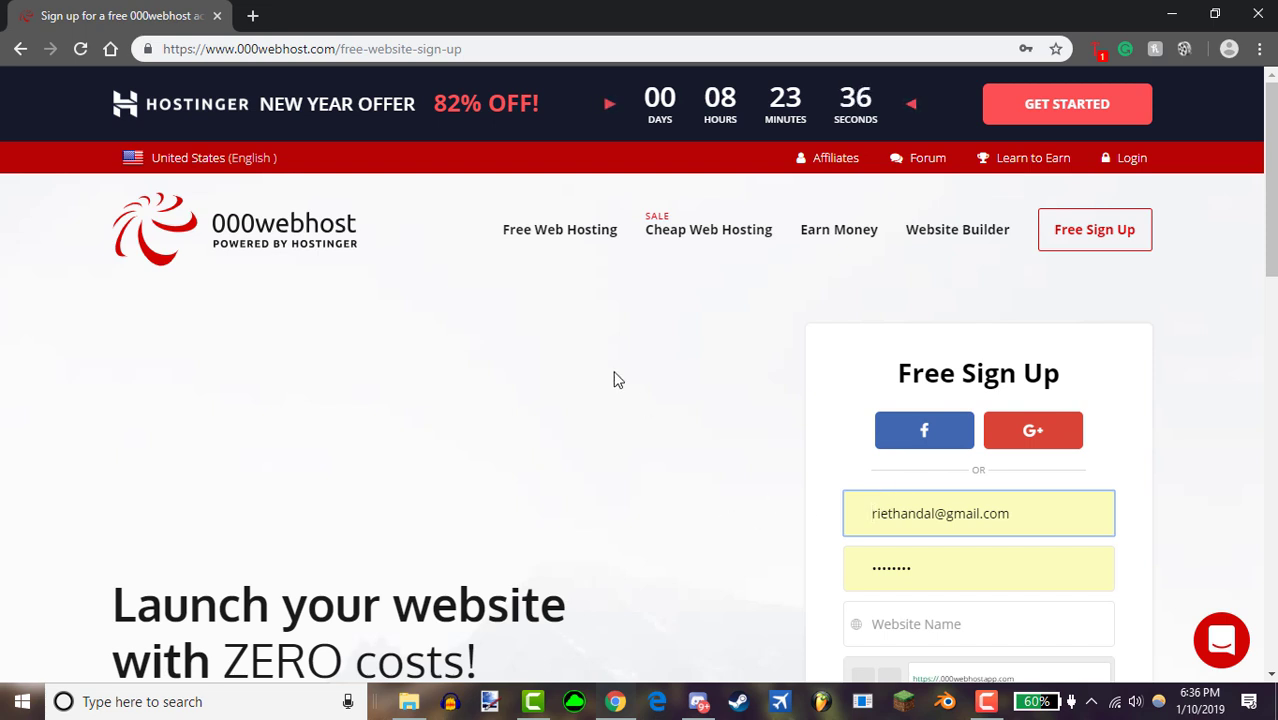
pyautogui.click(735, 460)
pyautogui.scroll(-1, 745, 511)
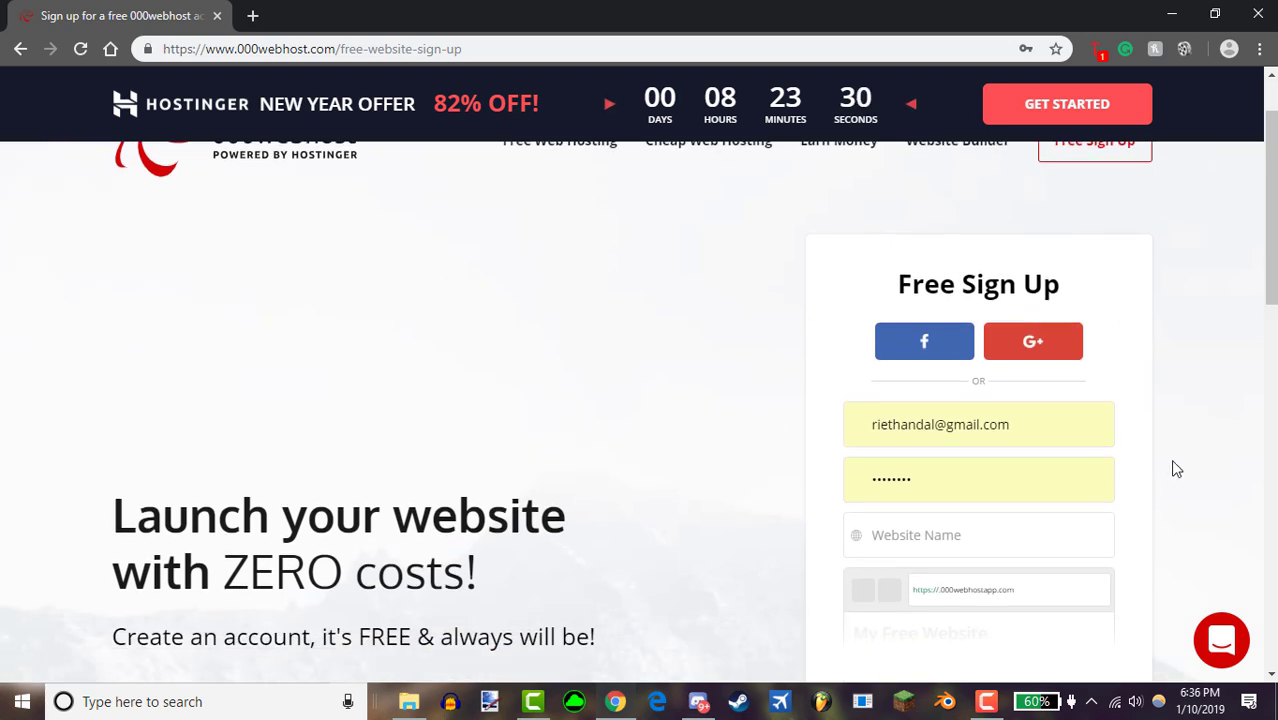
pyautogui.scroll(1, 1140, 488)
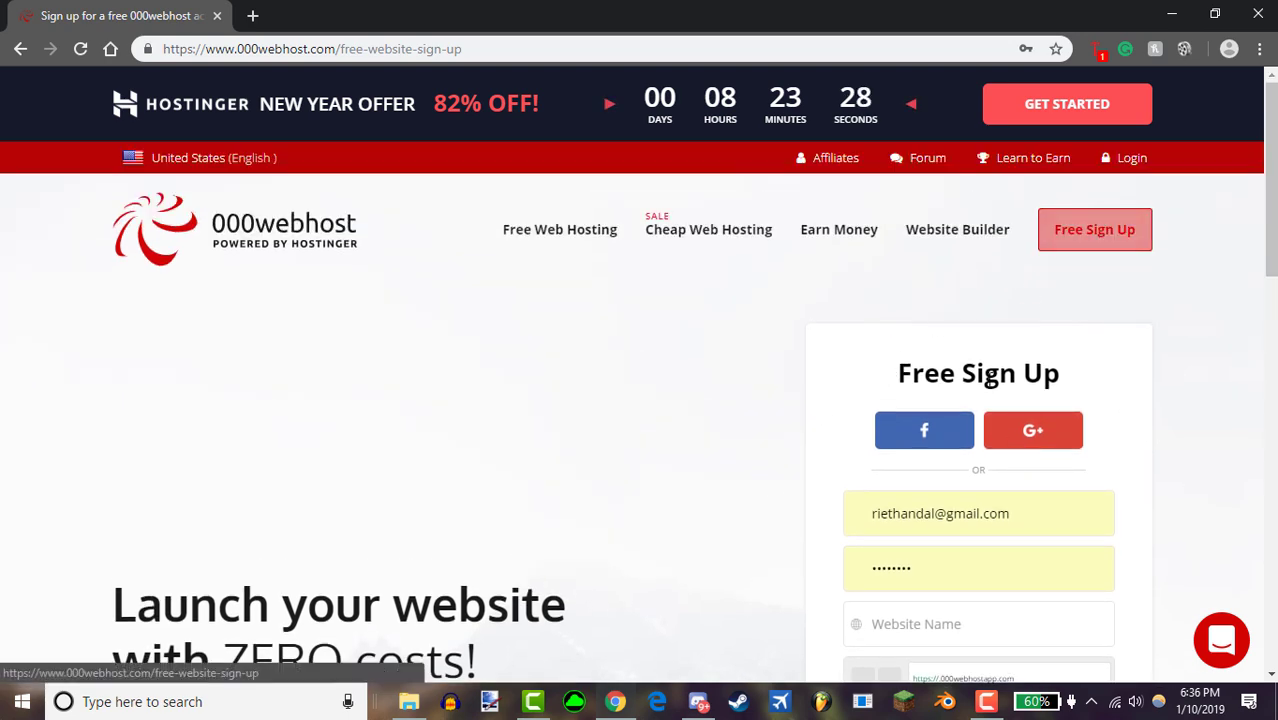
pyautogui.scroll(-1, 842, 374)
pyautogui.scroll(1, 1004, 251)
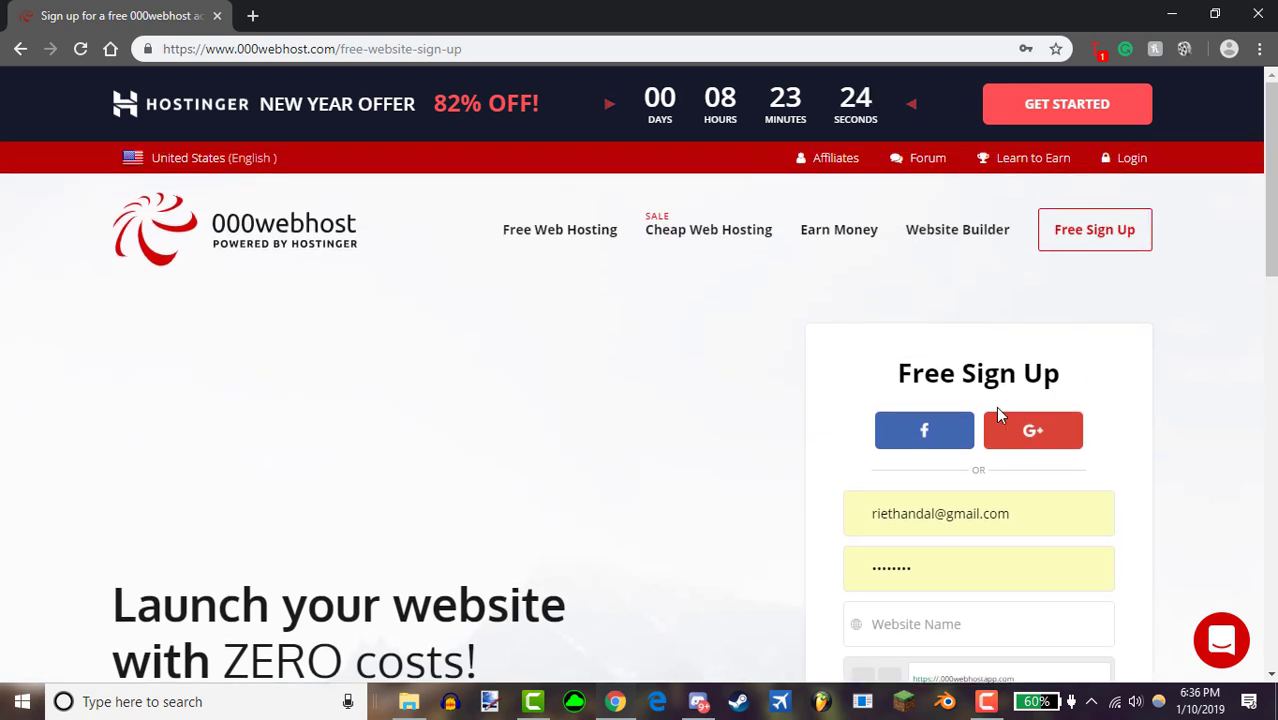
pyautogui.scroll(-2, 799, 428)
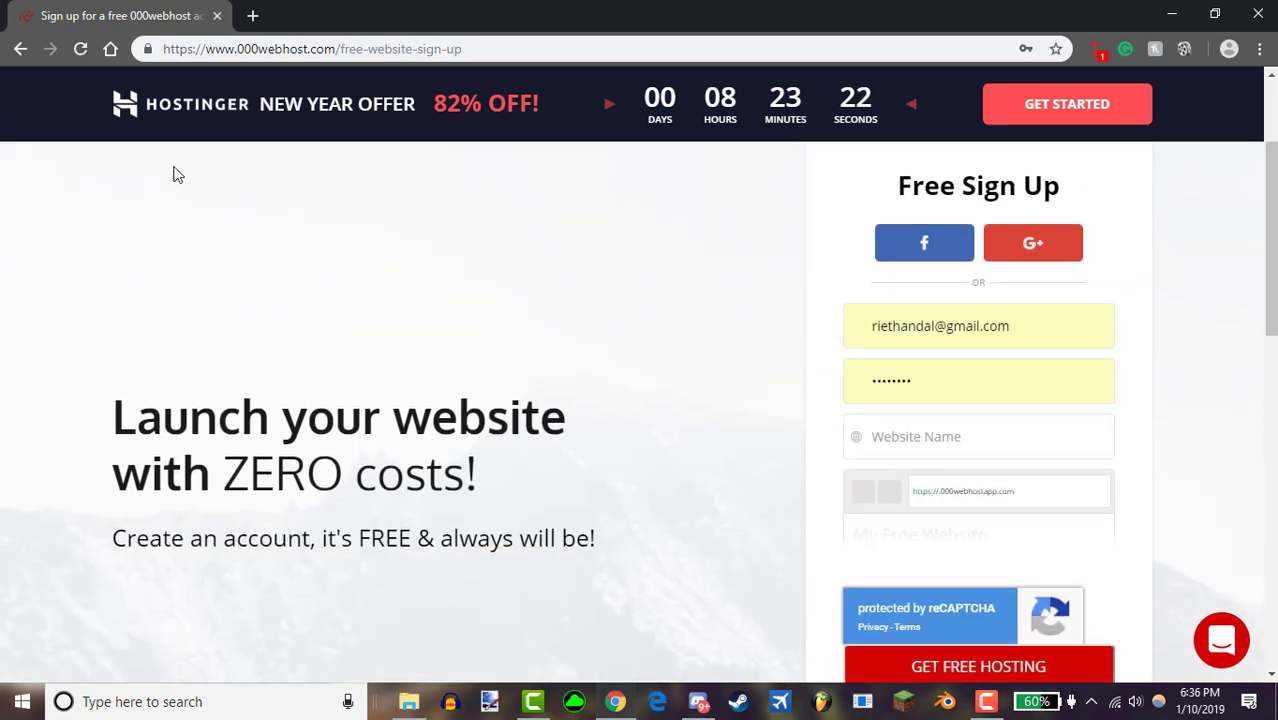
pyautogui.scroll(2, 376, 293)
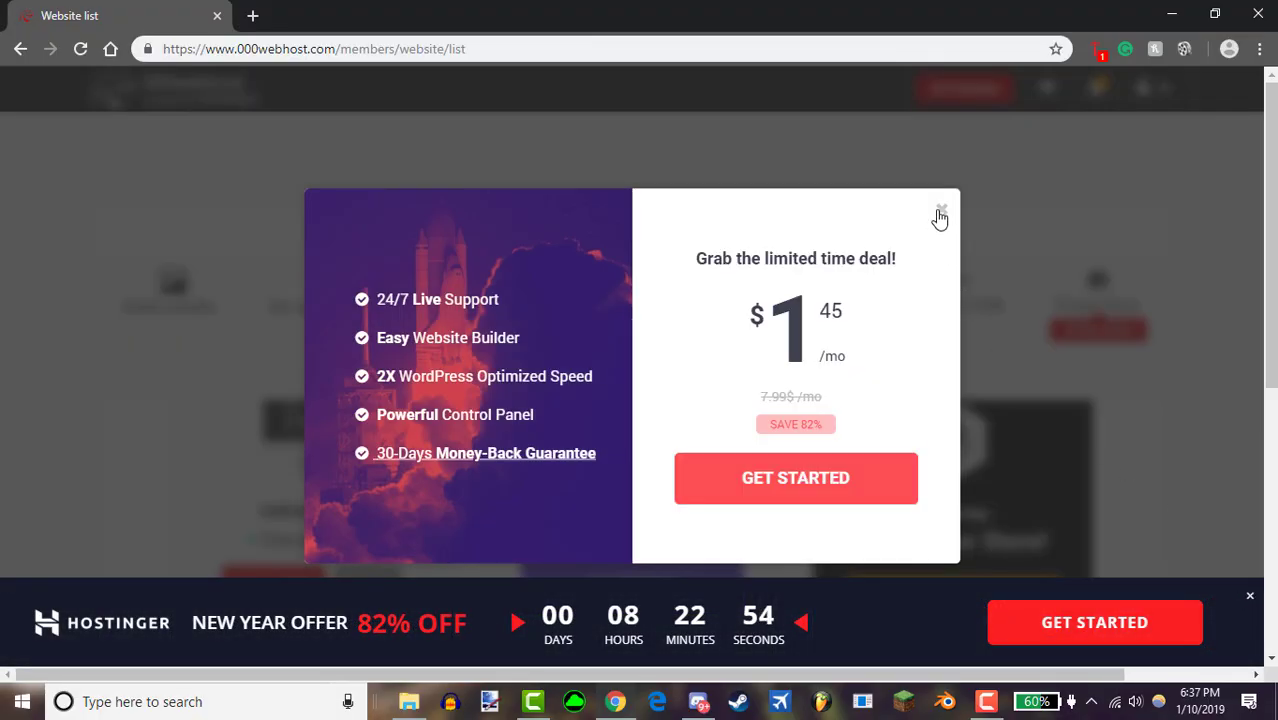
# - Dismiss the limited time deal pop-up and the New Year offer banner on the website list page
pyautogui.click(940, 212)
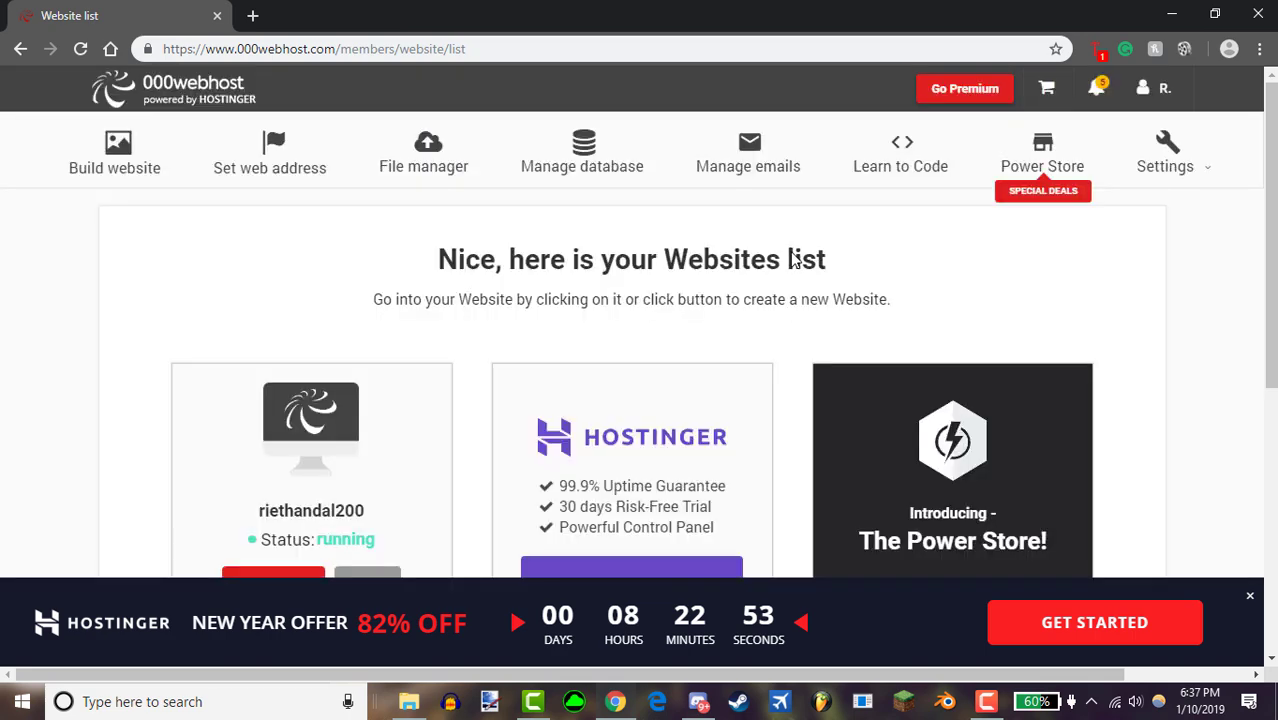
pyautogui.click(1249, 597)
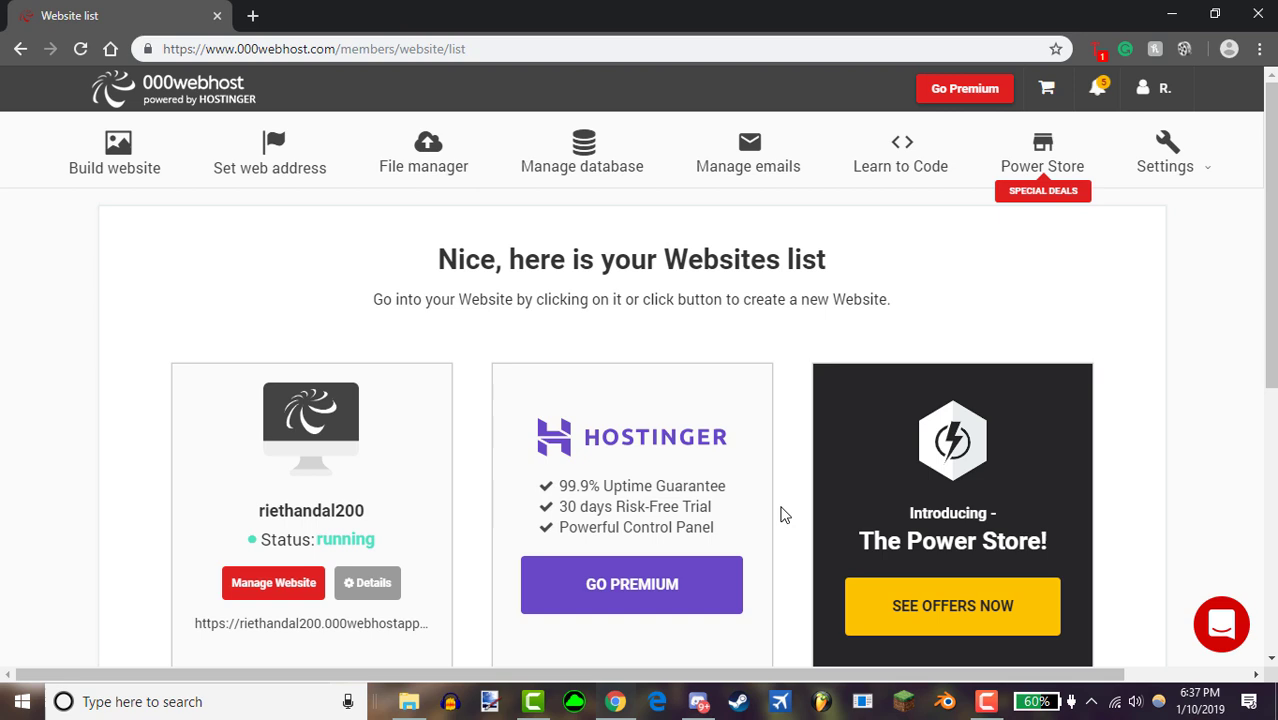
# - Examine the website list page, including the existing site's card and the option for adding another website
pyautogui.scroll(-2, 786, 490)
pyautogui.scroll(2, 800, 485)
pyautogui.scroll(-5, 991, 288)
pyautogui.scroll(5, 991, 288)
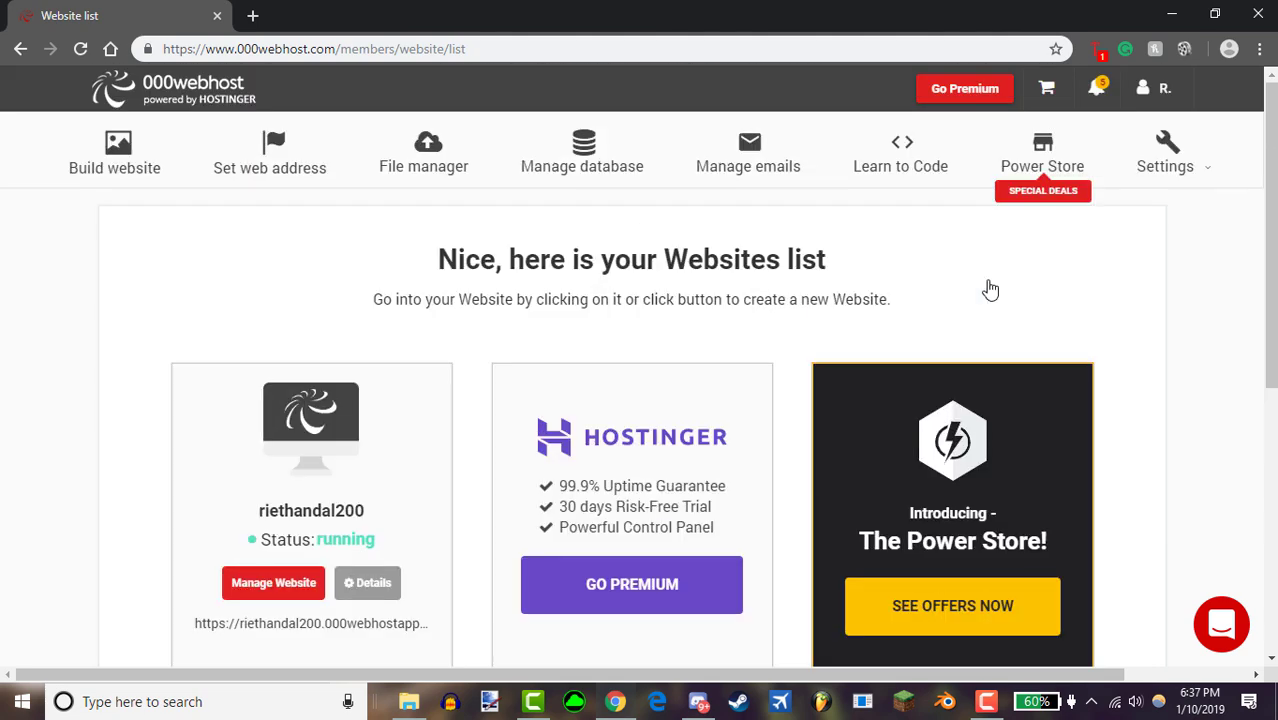
pyautogui.scroll(-5, 991, 288)
pyautogui.scroll(5, 462, 251)
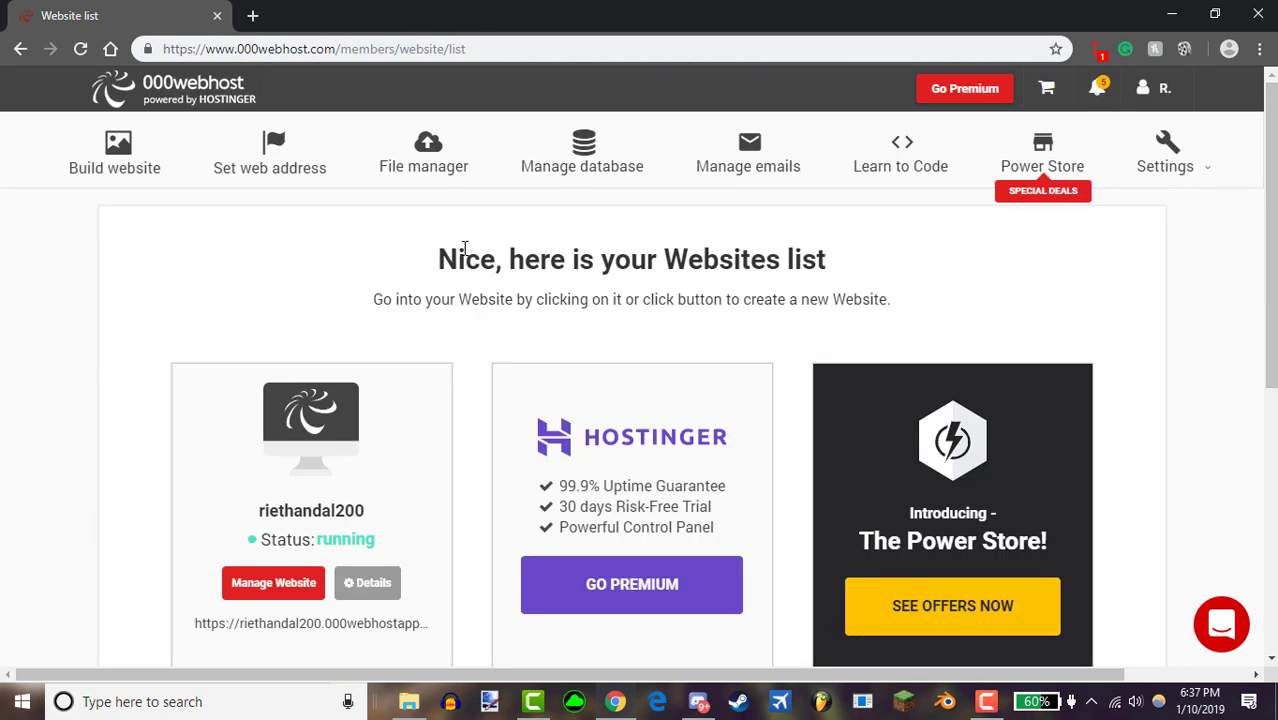
pyautogui.scroll(-1, 448, 266)
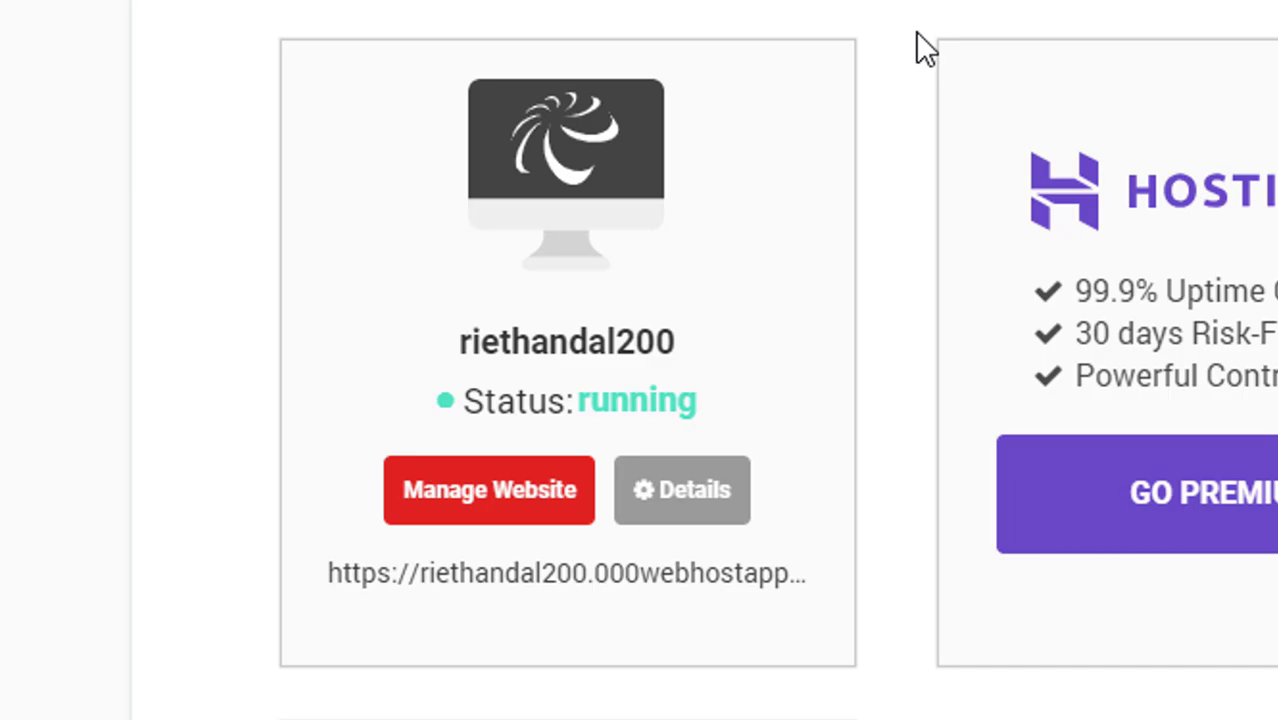
pyautogui.scroll(-3, 804, 334)
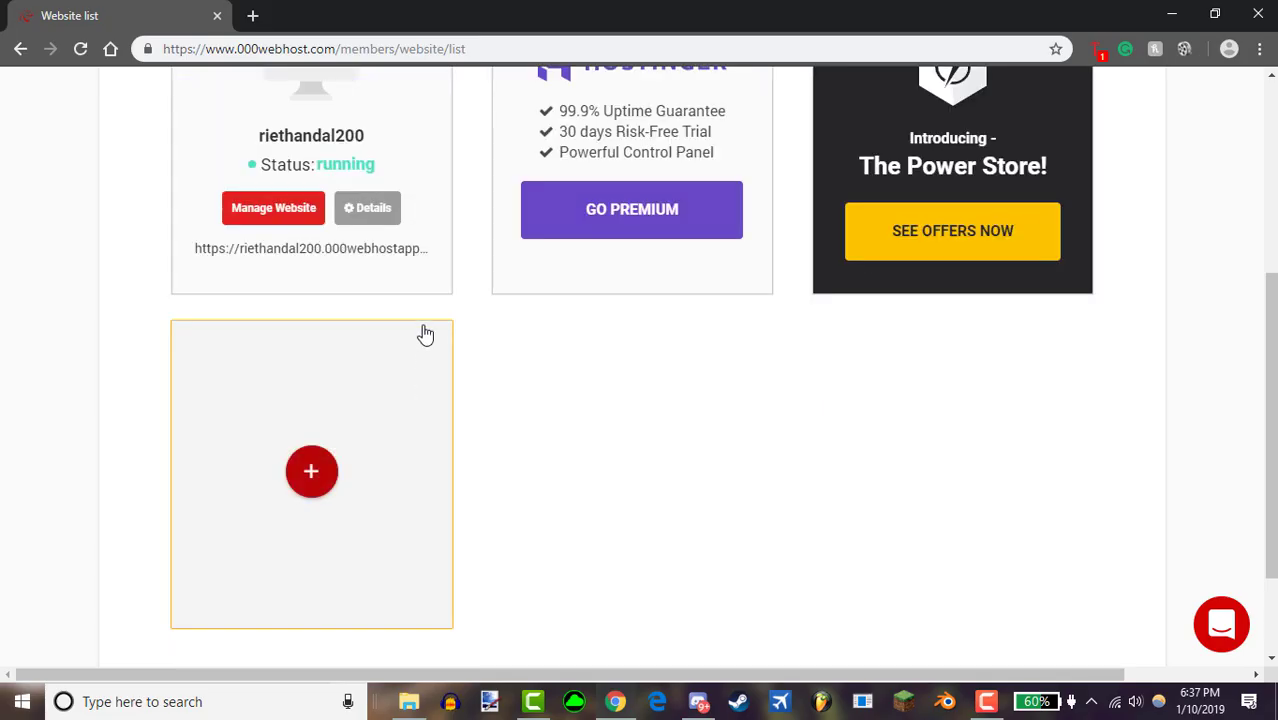
pyautogui.scroll(1, 522, 217)
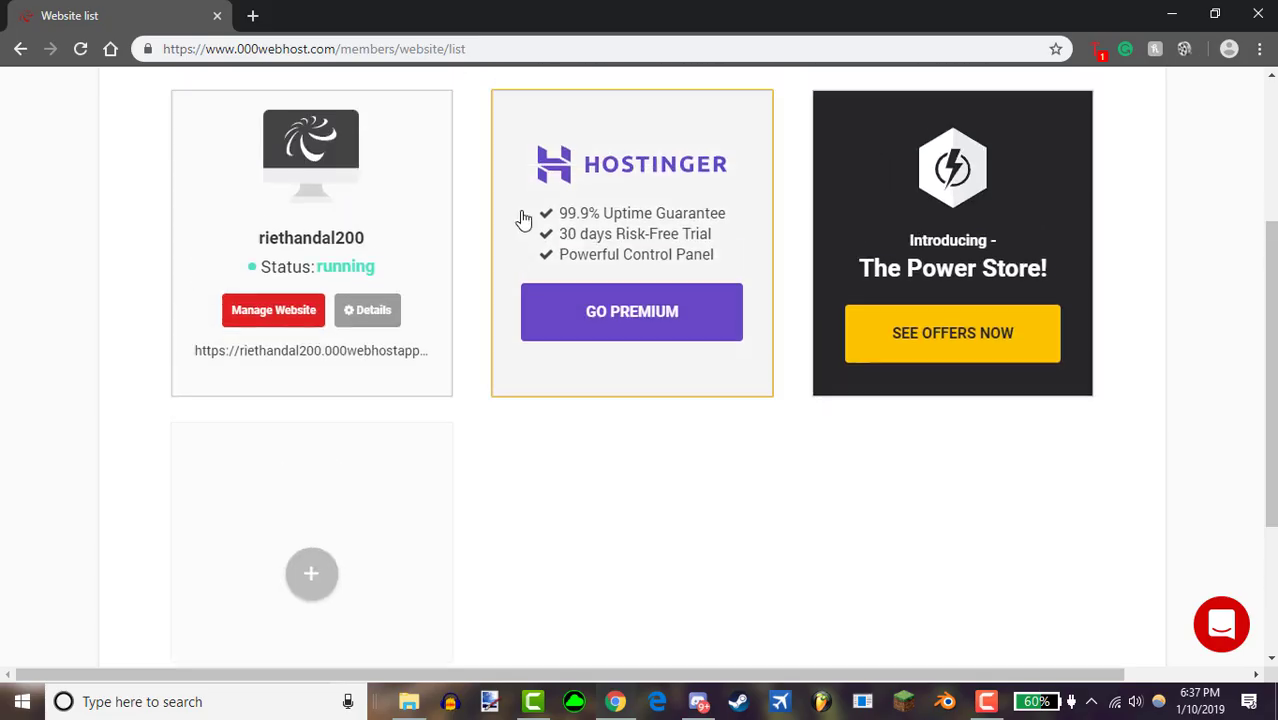
pyautogui.scroll(-3, 348, 428)
pyautogui.scroll(5, 522, 399)
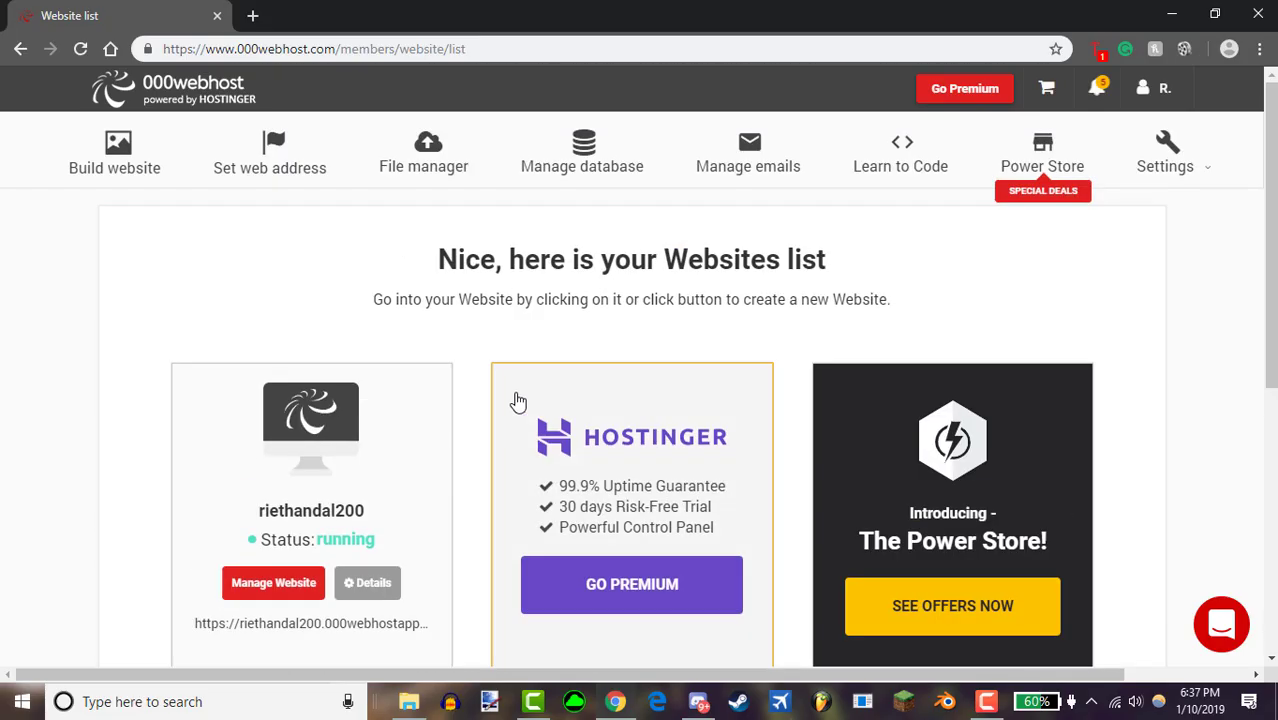
# - Try to create a new website named bigchungus, keeping the generated password
pyautogui.scroll(-5, 391, 422)
pyautogui.click(345, 379)
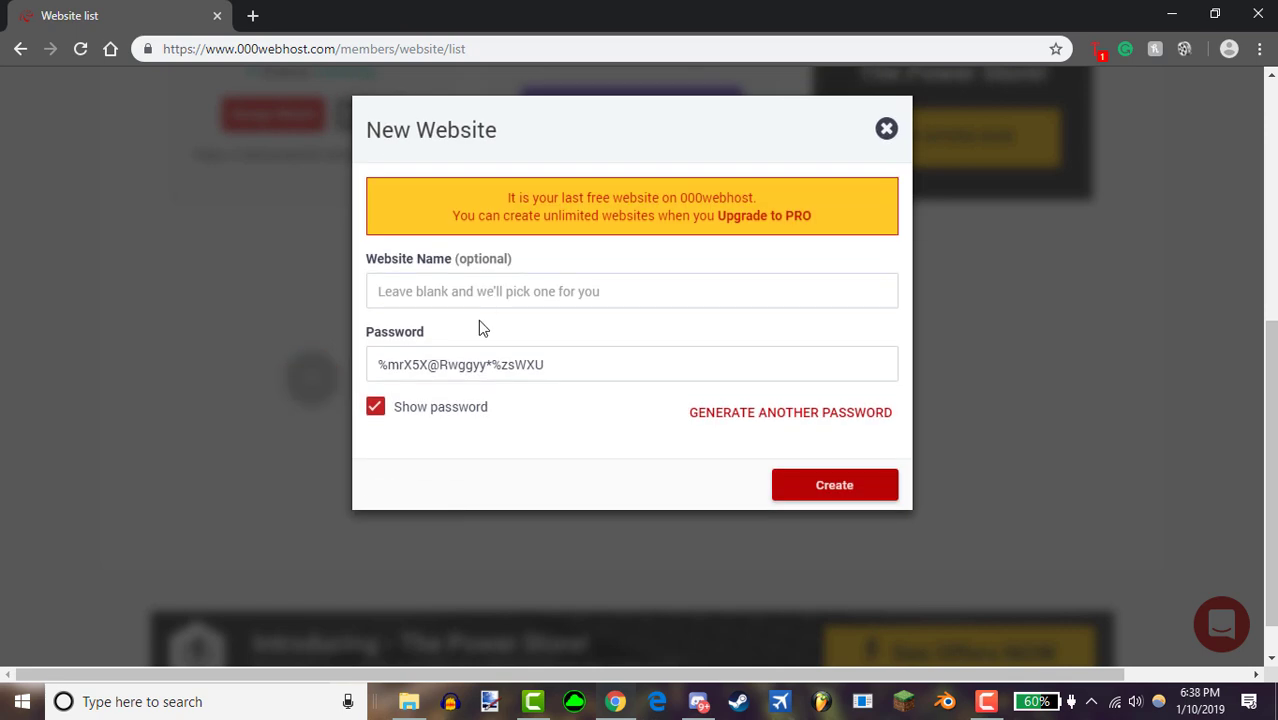
pyautogui.click(438, 287)
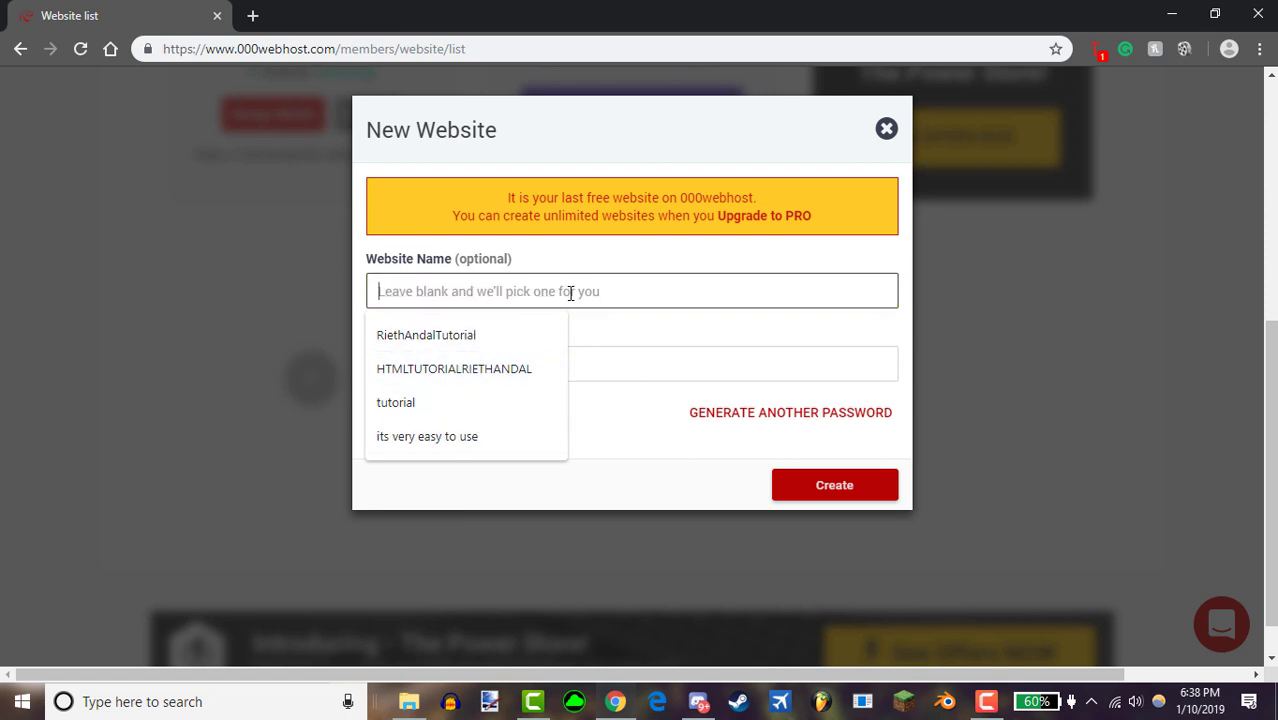
pyautogui.scroll(-2, 752, 348)
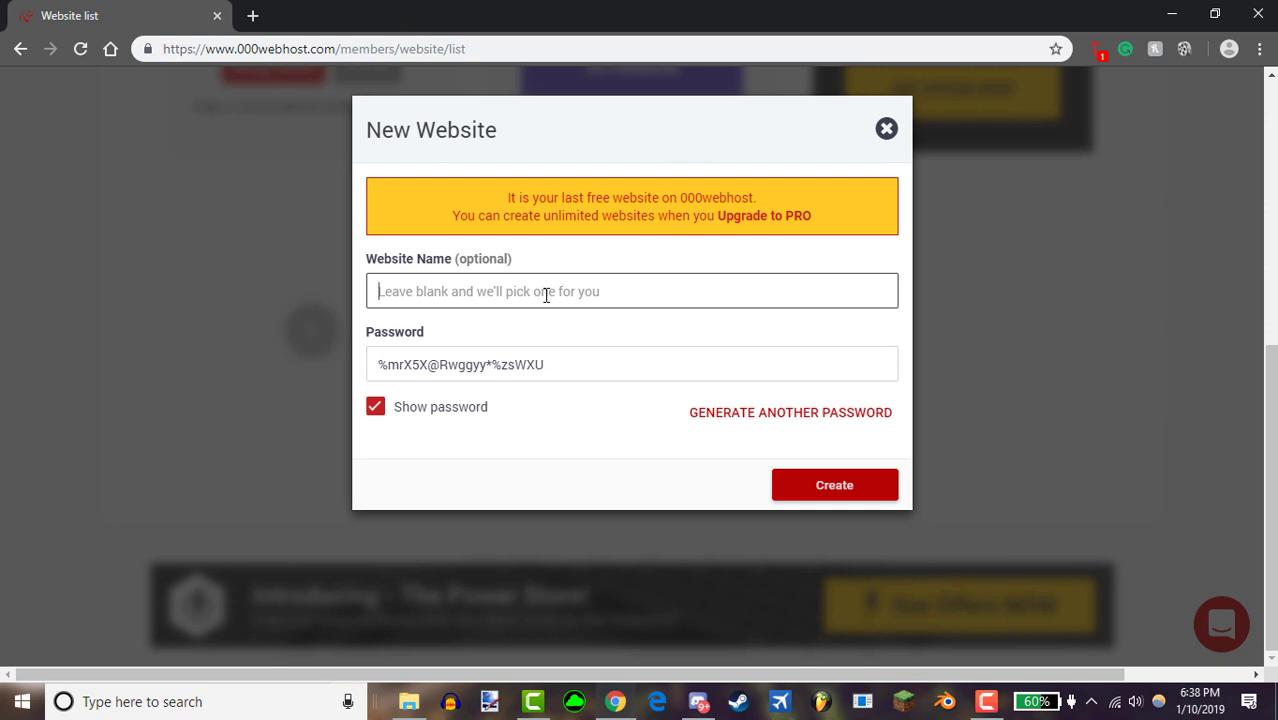
pyautogui.write('bigchungus')
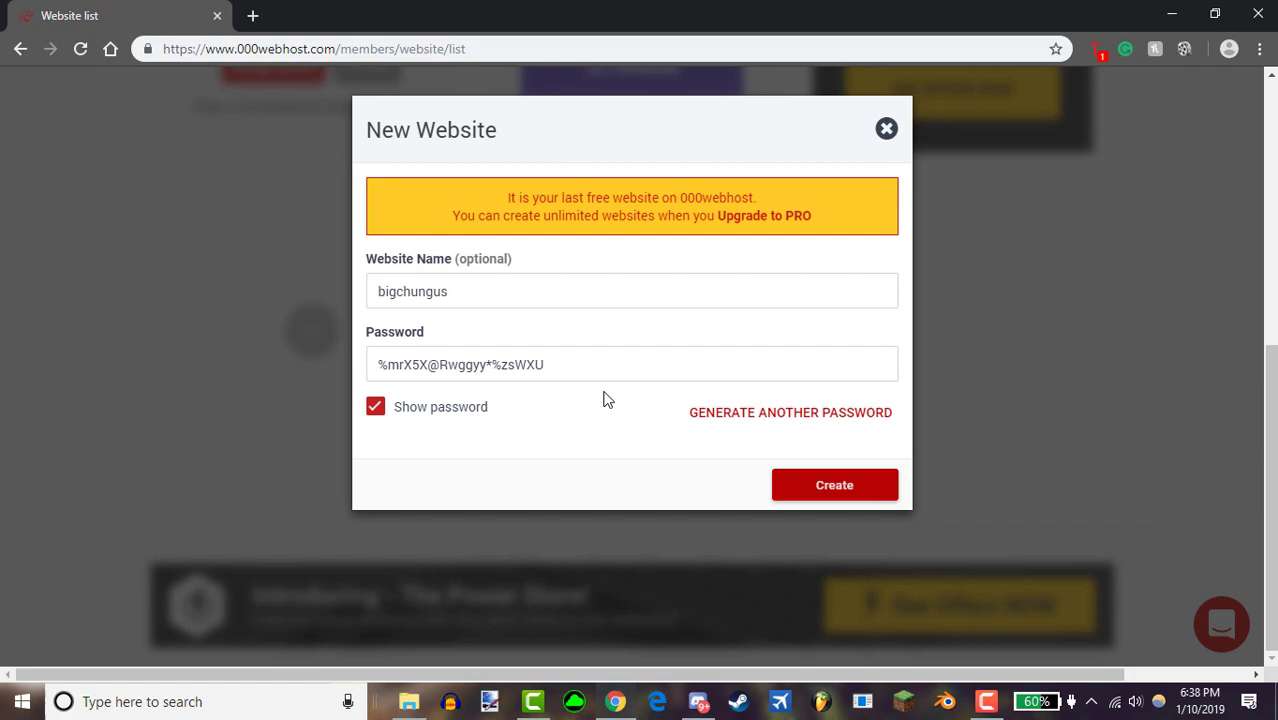
pyautogui.press('Return')
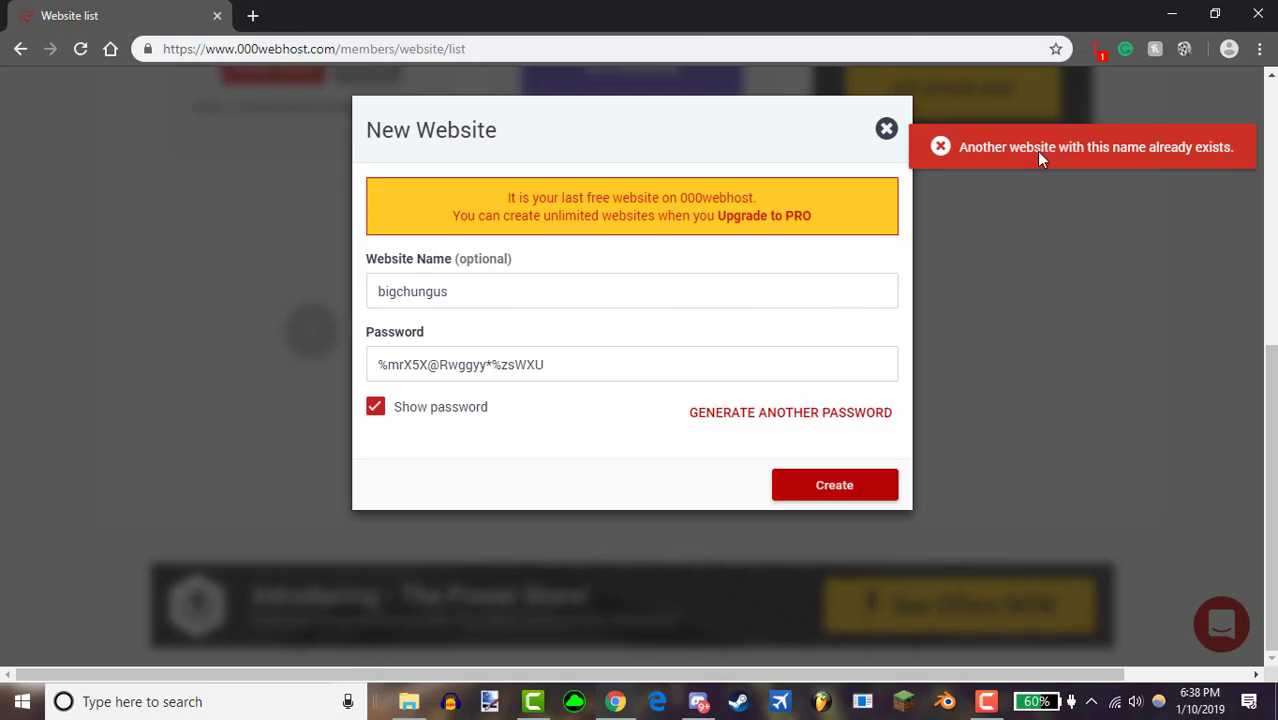
# - Add the owner's first name to the end of the website name bigchungus and create the website
pyautogui.click(456, 290)
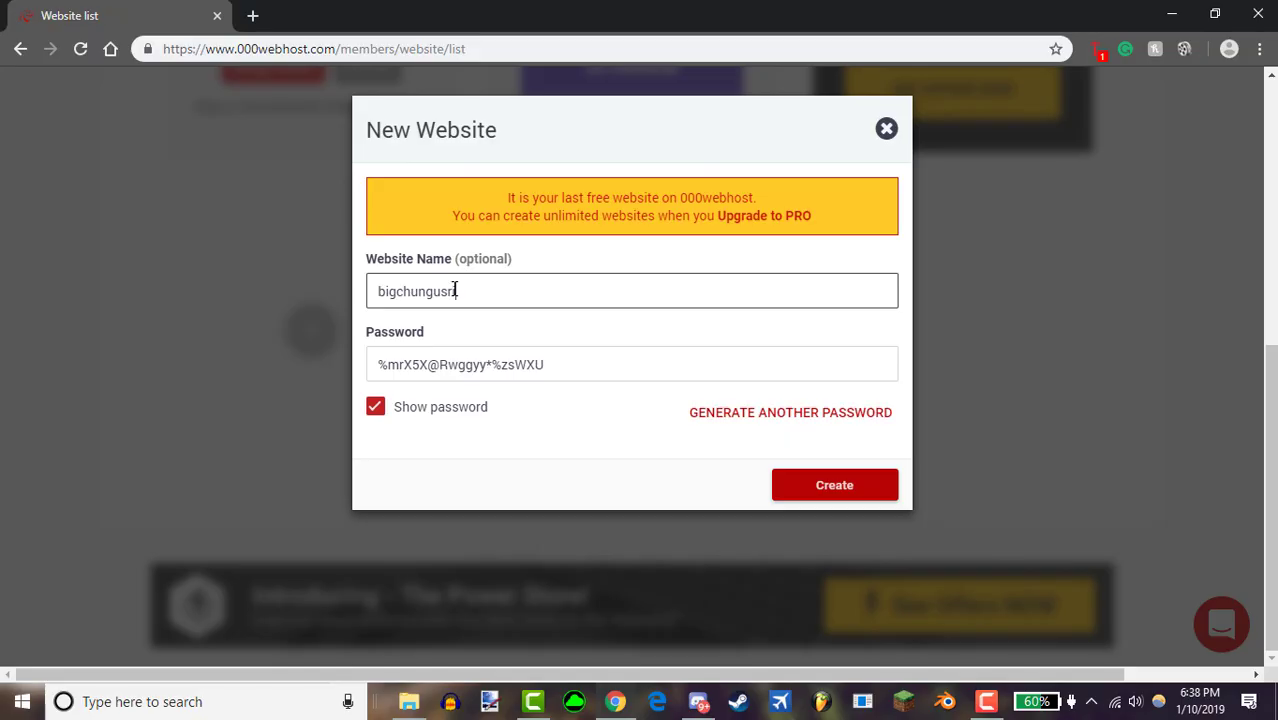
pyautogui.hotkey('ctrl', 'a')
pyautogui.click(341, 340)
pyautogui.click(790, 486)
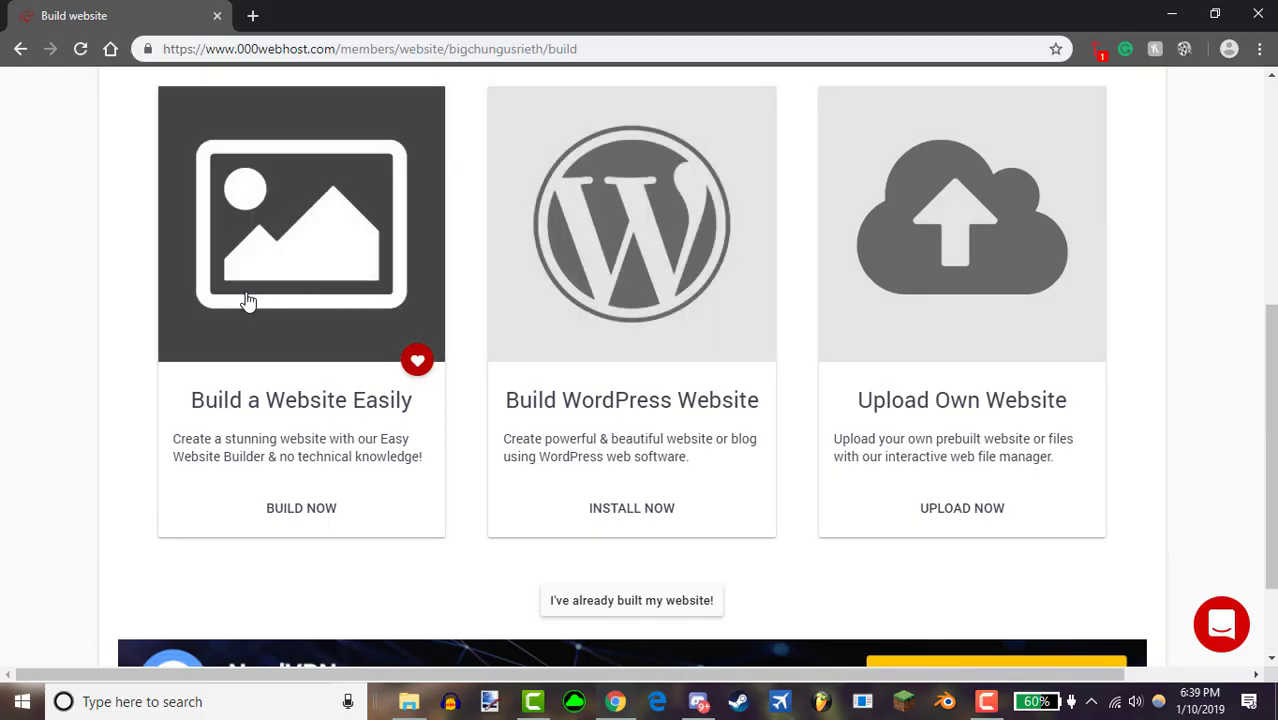
# - Check index.html in the local HTML tutorial folder, and open the new website's public_html folder in the 000webhost file manager
pyautogui.scroll(3, 1087, 440)
pyautogui.scroll(-2, 1087, 440)
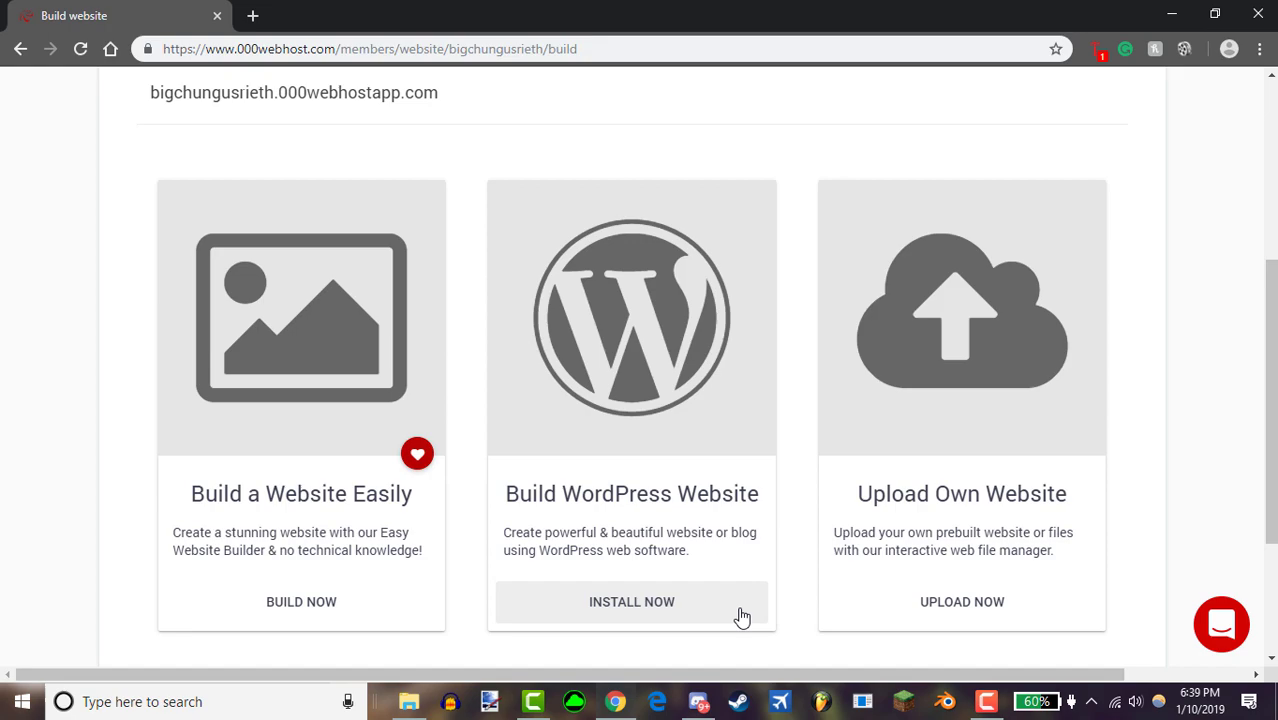
pyautogui.click(1176, 15)
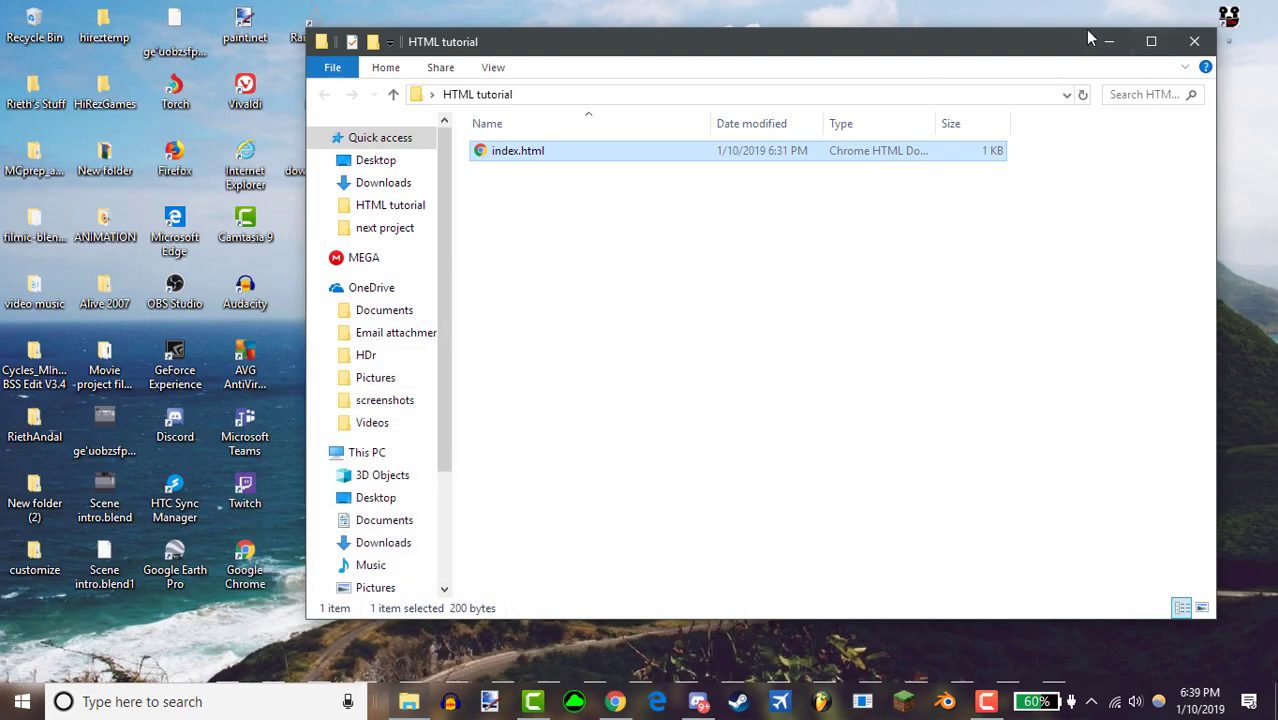
pyautogui.click(1100, 40)
pyautogui.click(409, 701)
pyautogui.click(615, 701)
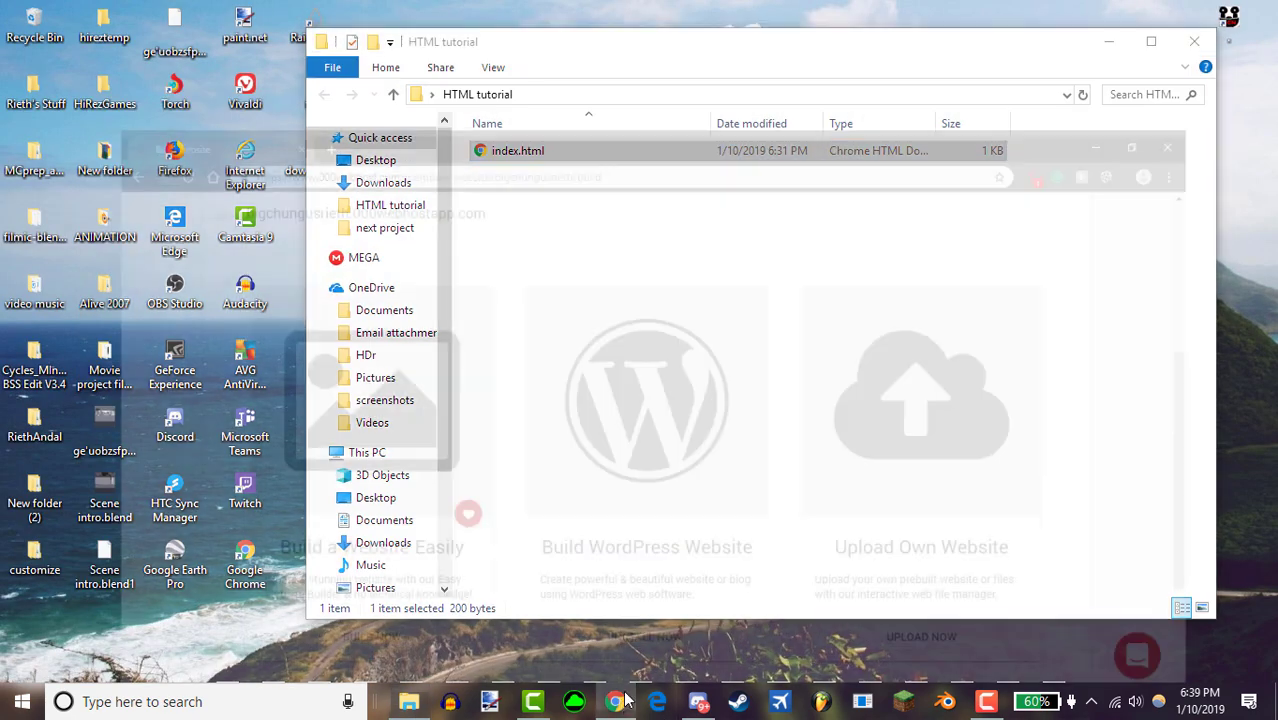
pyautogui.scroll(1, 753, 308)
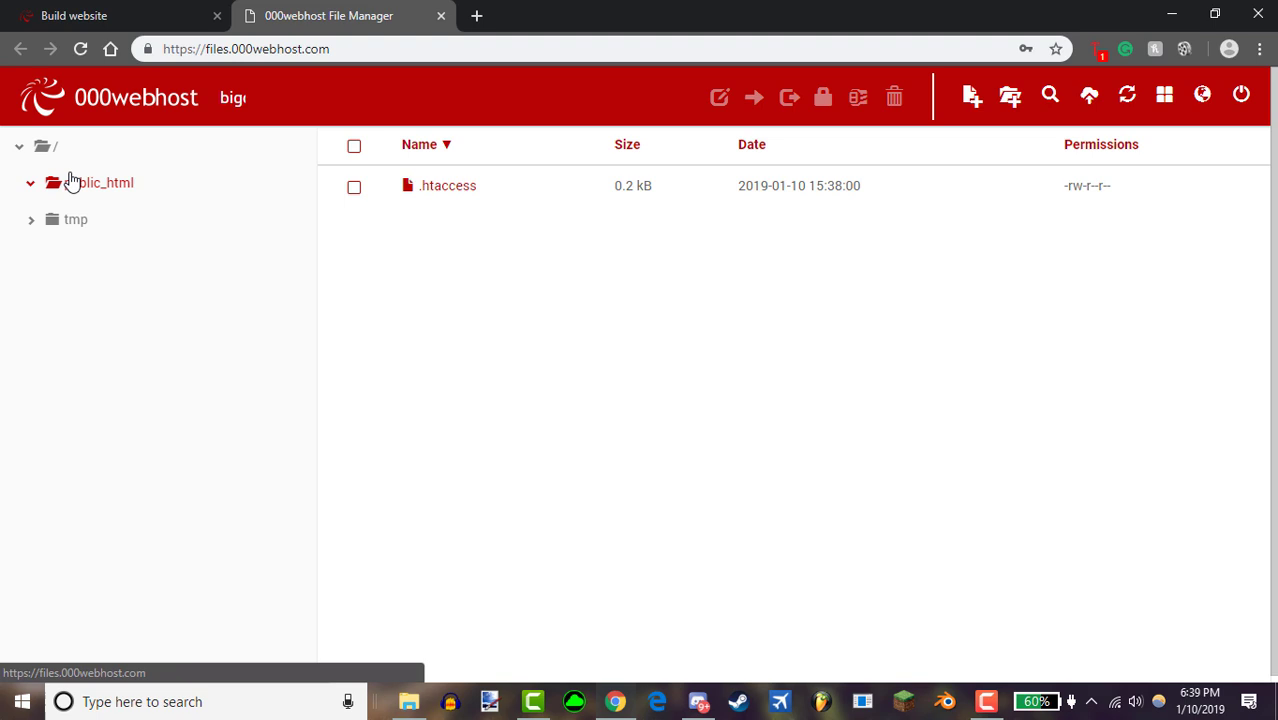
# - Look into the website's tmp folder and return to its public_html folder
pyautogui.click(78, 222)
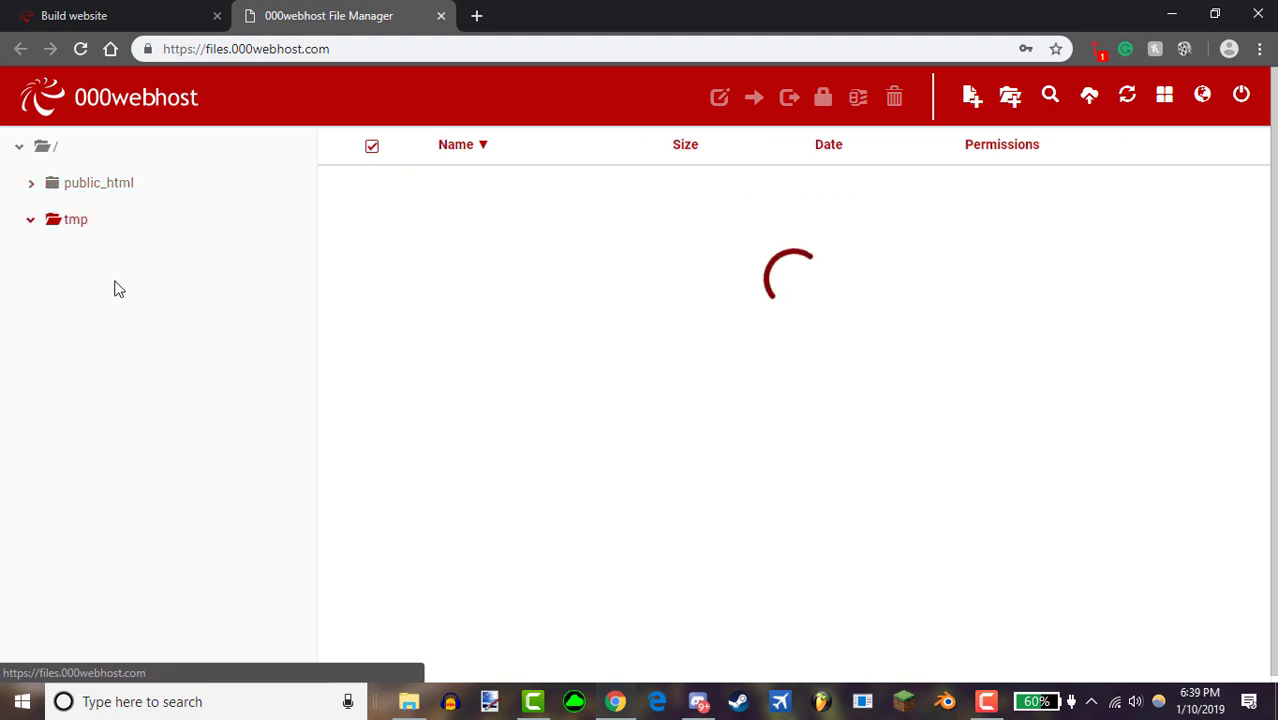
pyautogui.click(83, 196)
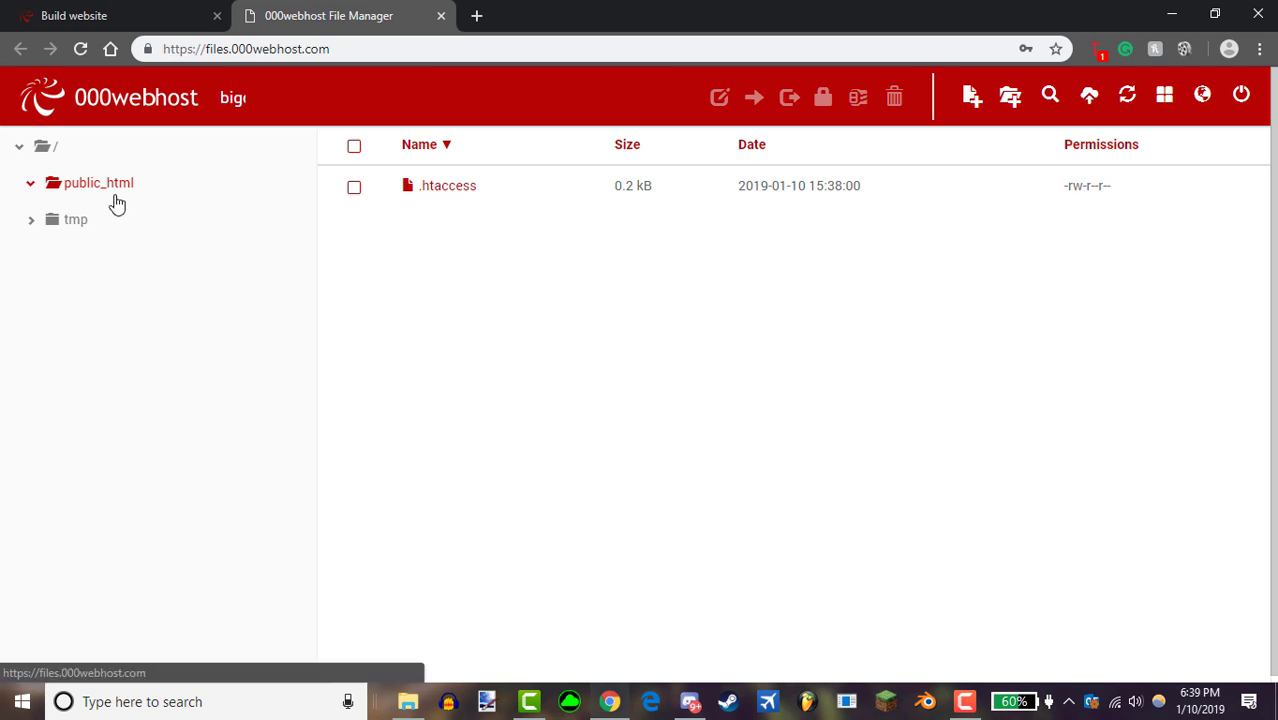
pyautogui.hotkey('alt', 'Tab')
pyautogui.click(1250, 266)
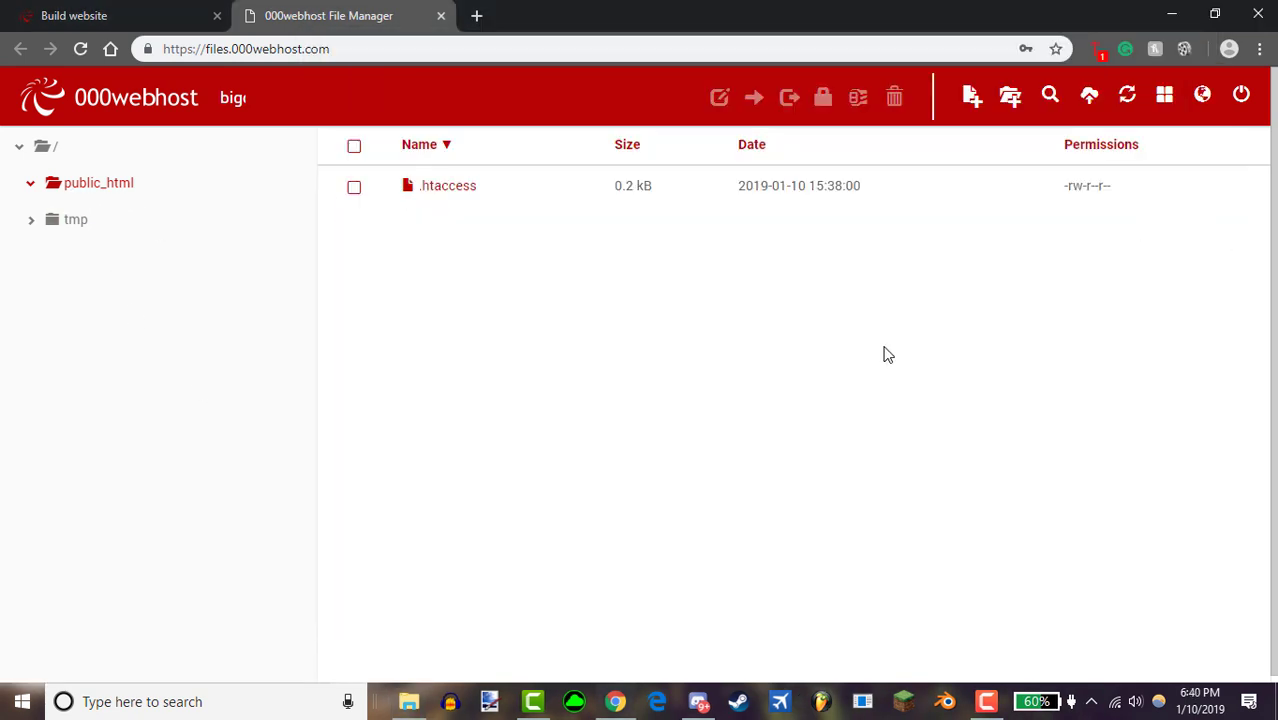
# - Upload index.html from the local HTML tutorial folder into the website's public_html folder
pyautogui.click(409, 701)
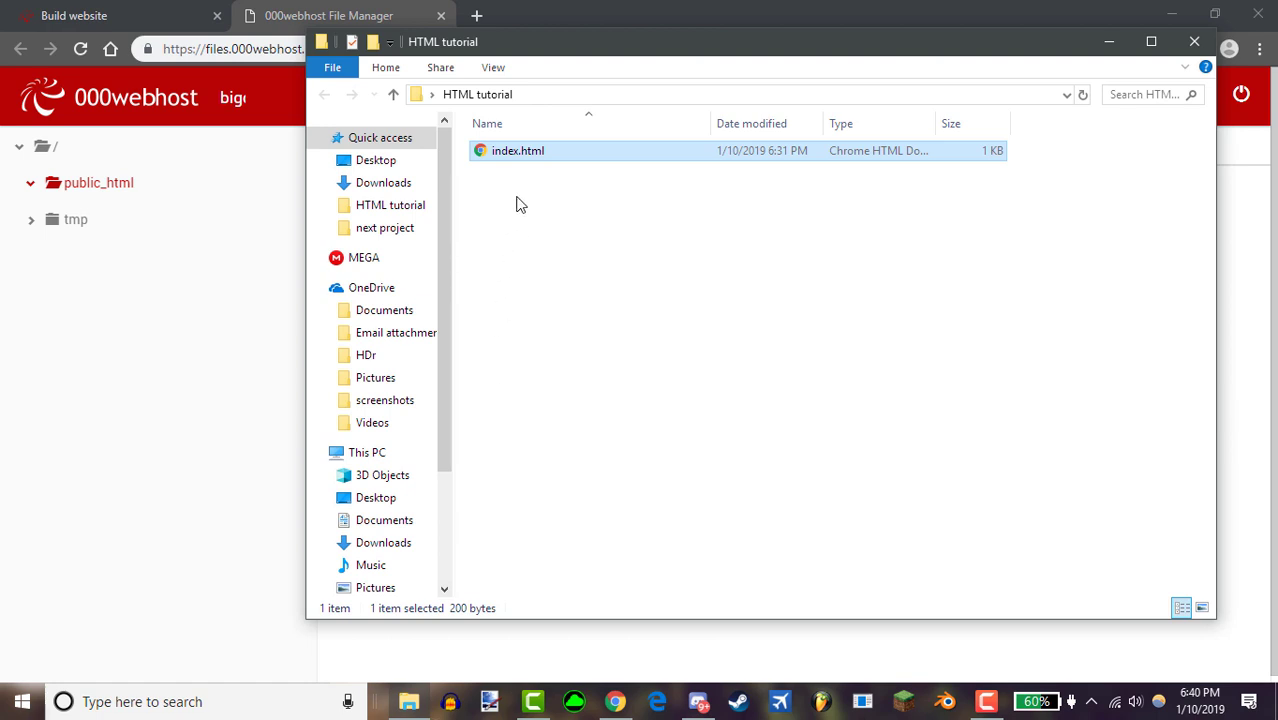
pyautogui.moveTo(637, 36); pyautogui.dragTo(699, 38)
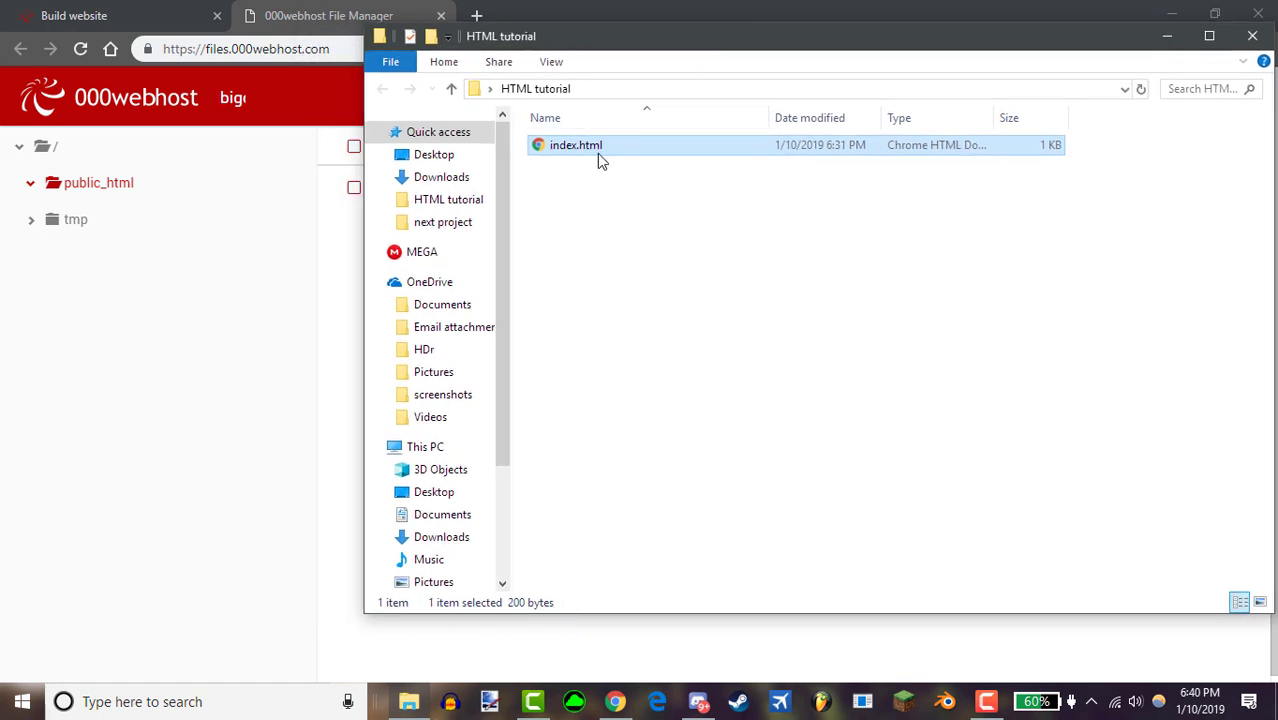
pyautogui.moveTo(600, 152); pyautogui.dragTo(356, 303)
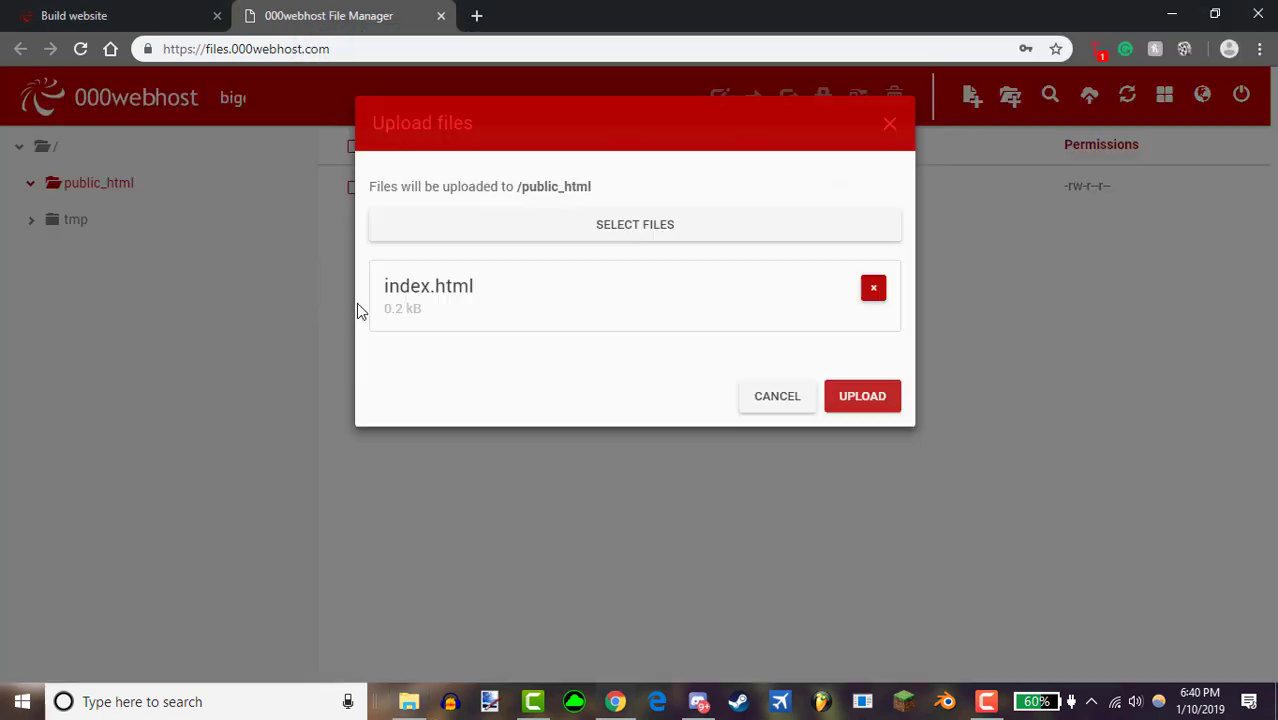
pyautogui.click(889, 400)
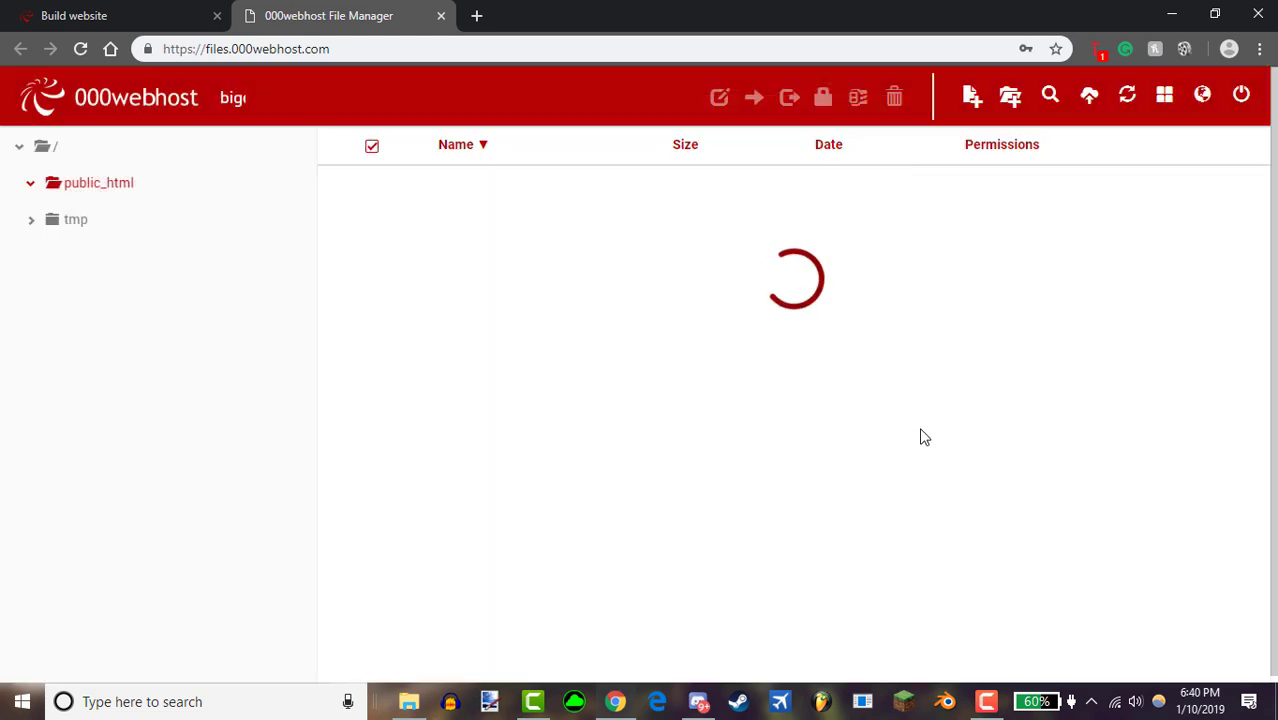
# - Close the file manager, view the published website from the Build website page, and return to that page
pyautogui.moveTo(407, 703)
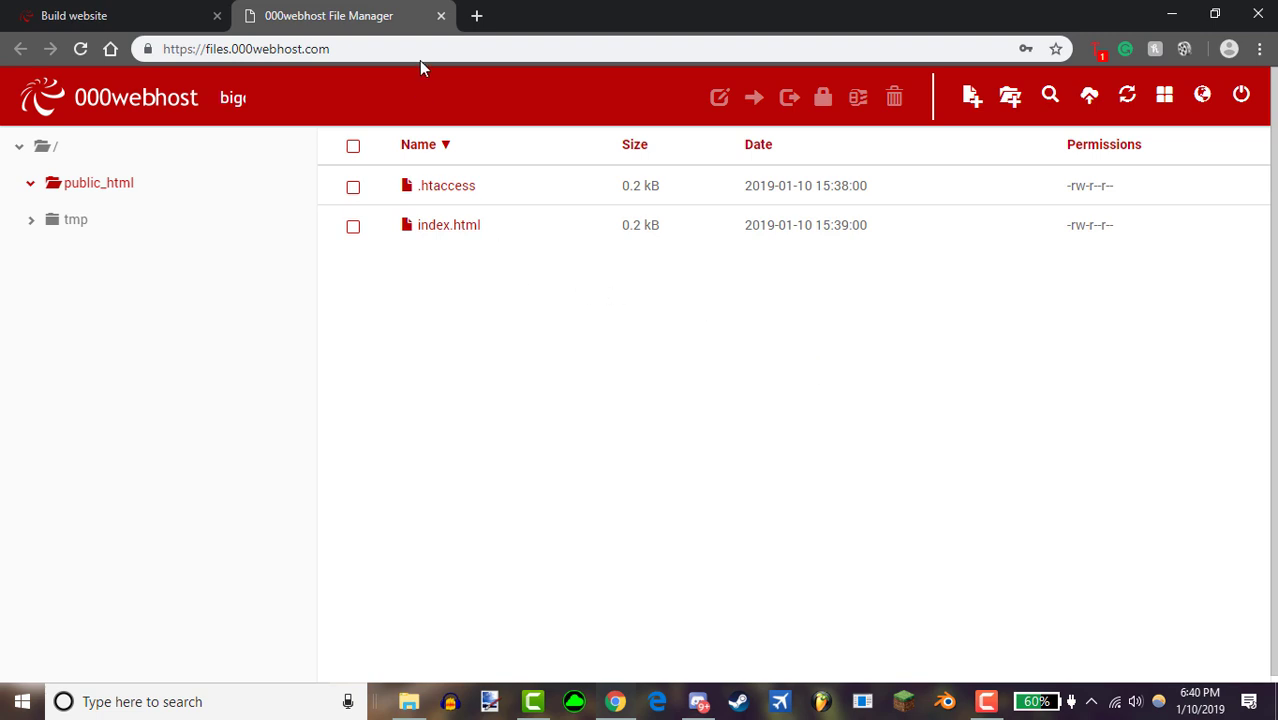
pyautogui.click(441, 15)
pyautogui.scroll(1, 450, 370)
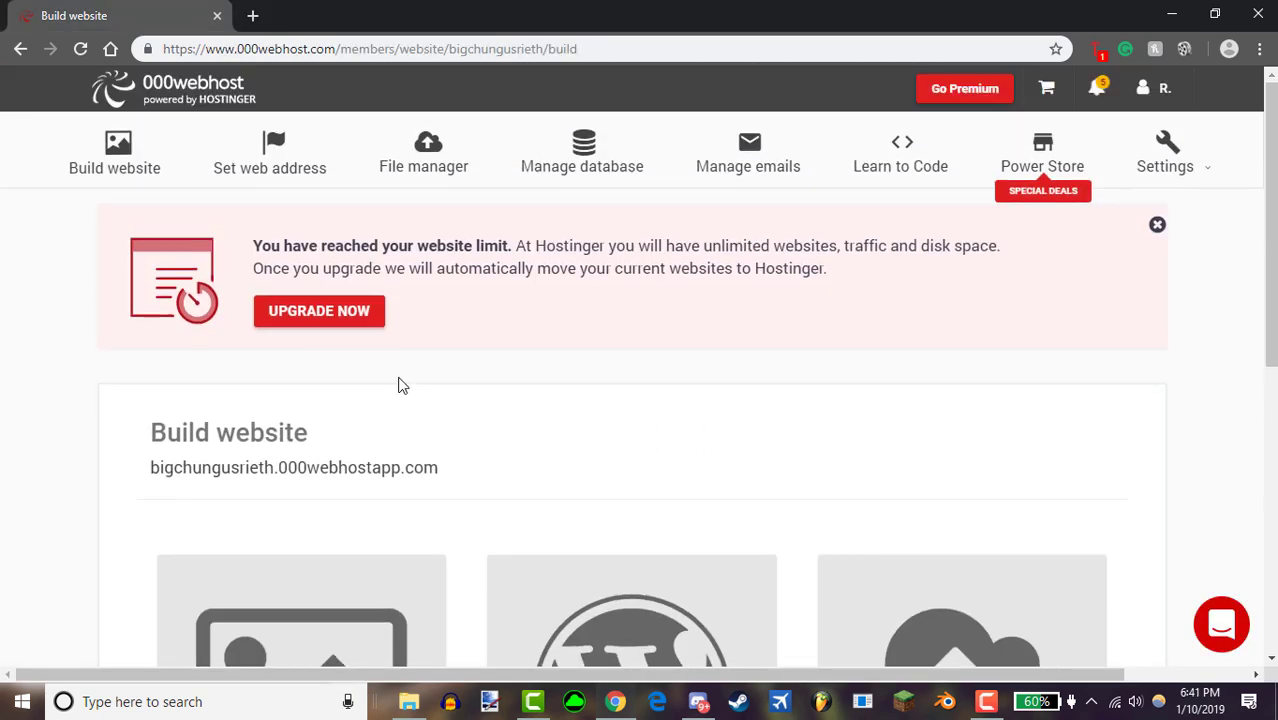
pyautogui.scroll(-3, 399, 382)
pyautogui.scroll(3, 347, 438)
pyautogui.scroll(-1, 343, 438)
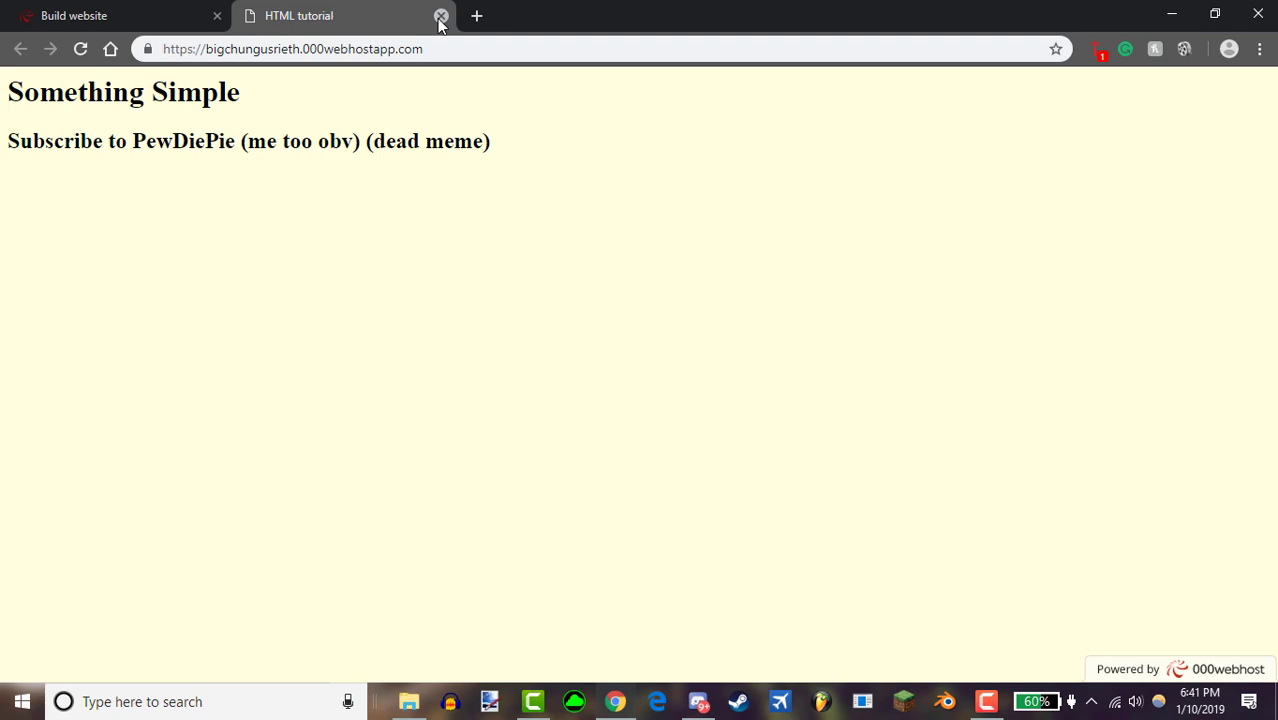
pyautogui.click(440, 17)
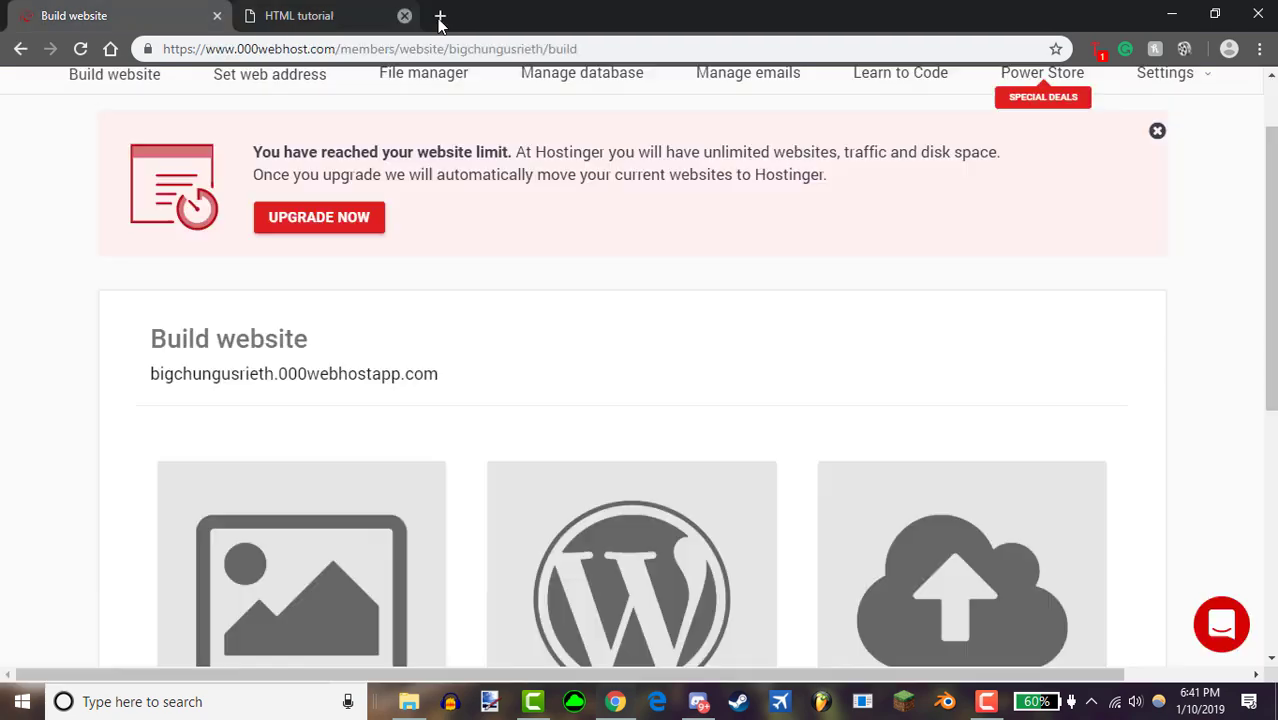
# - Edit index.html in the website's file manager, setting the Something Simple heading's font face to "Segoe Ui Light" and the body background to white, and save it
pyautogui.scroll(-3, 890, 543)
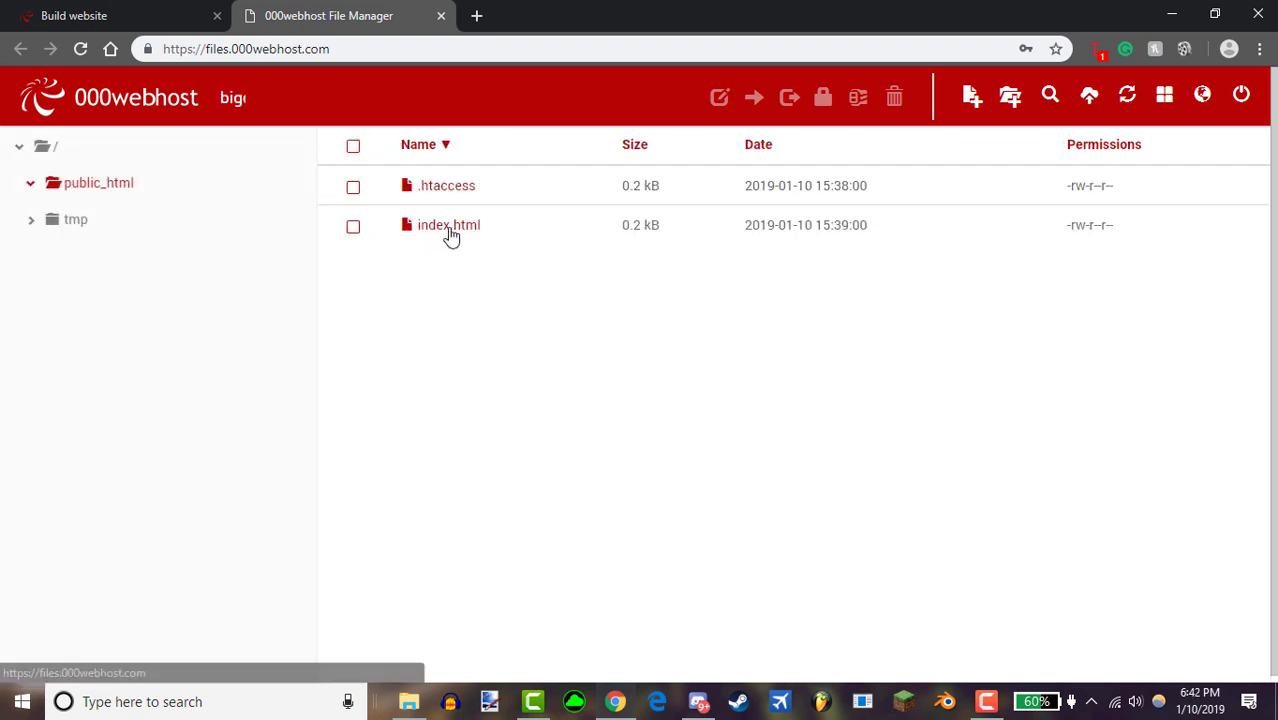
pyautogui.doubleClick(451, 226)
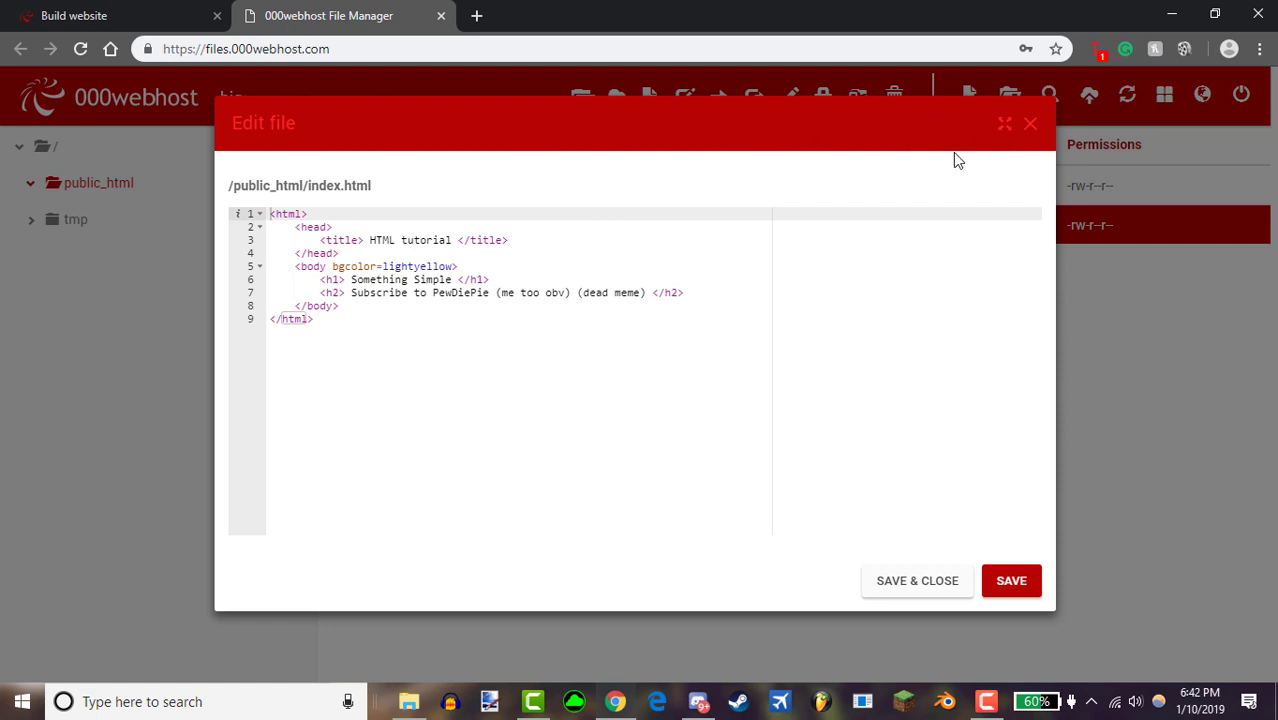
pyautogui.click(1004, 127)
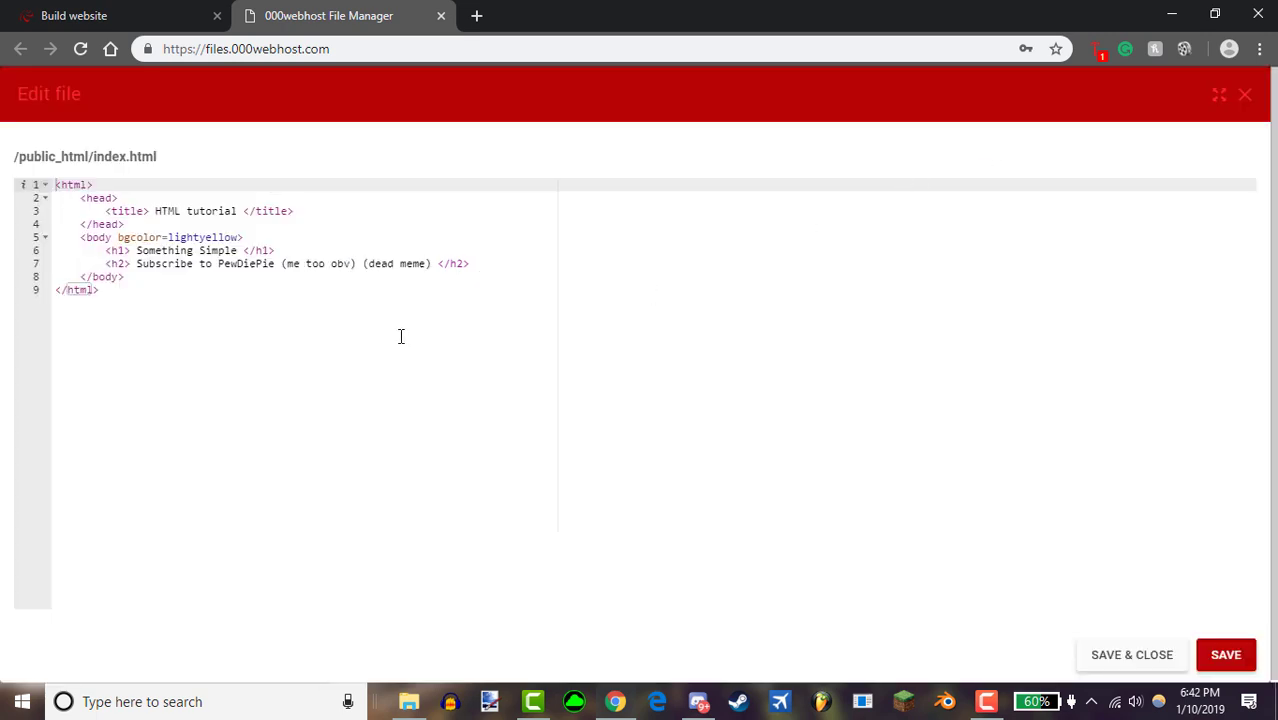
pyautogui.click(138, 251)
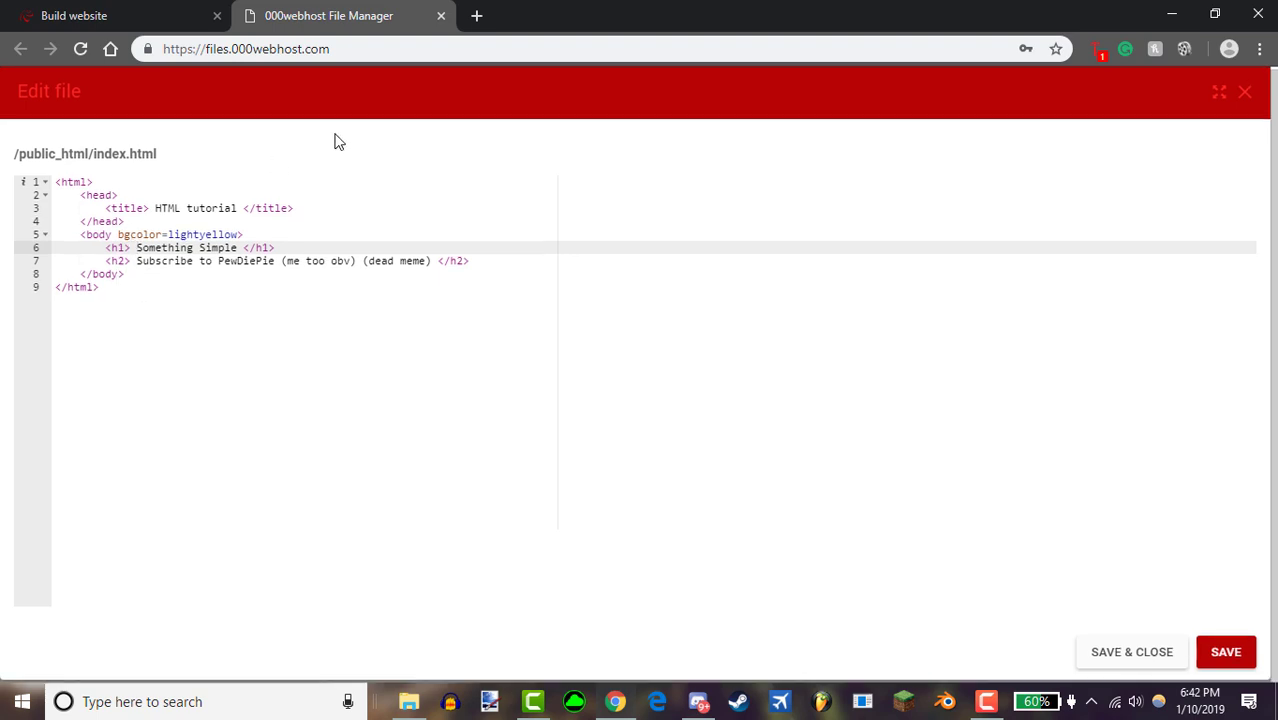
pyautogui.write('<font')
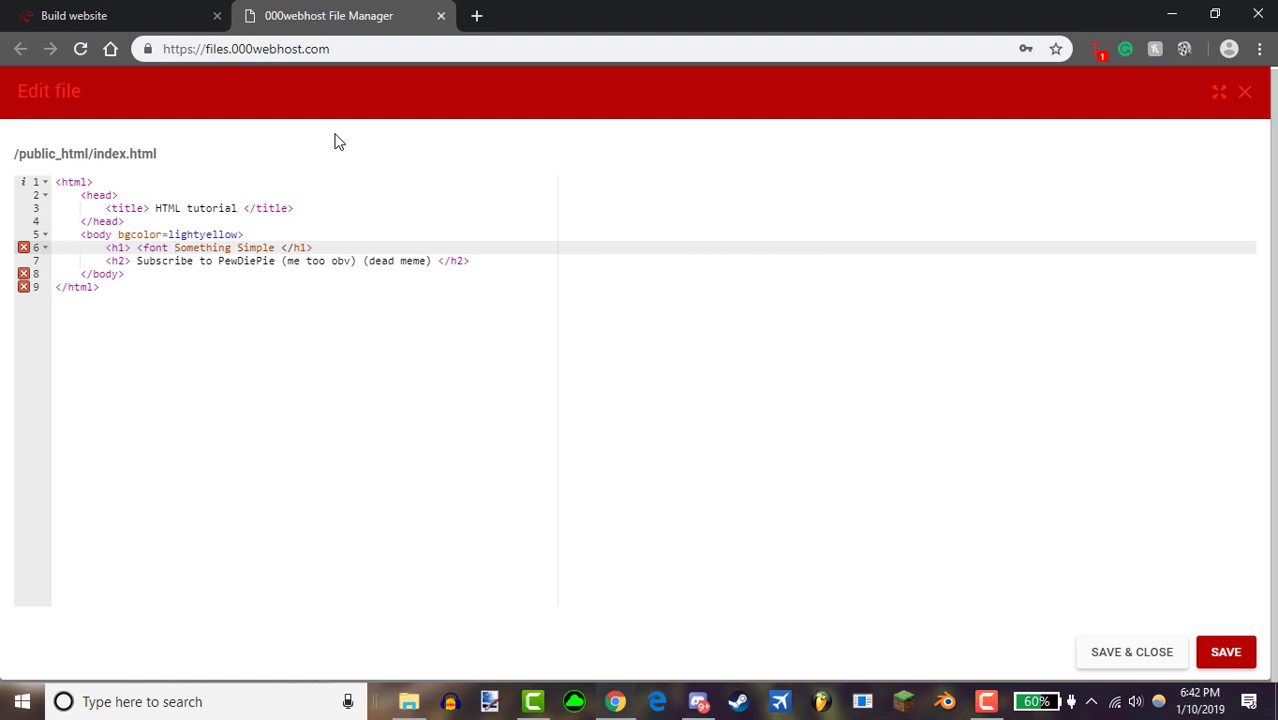
pyautogui.write('face=Segoe U')
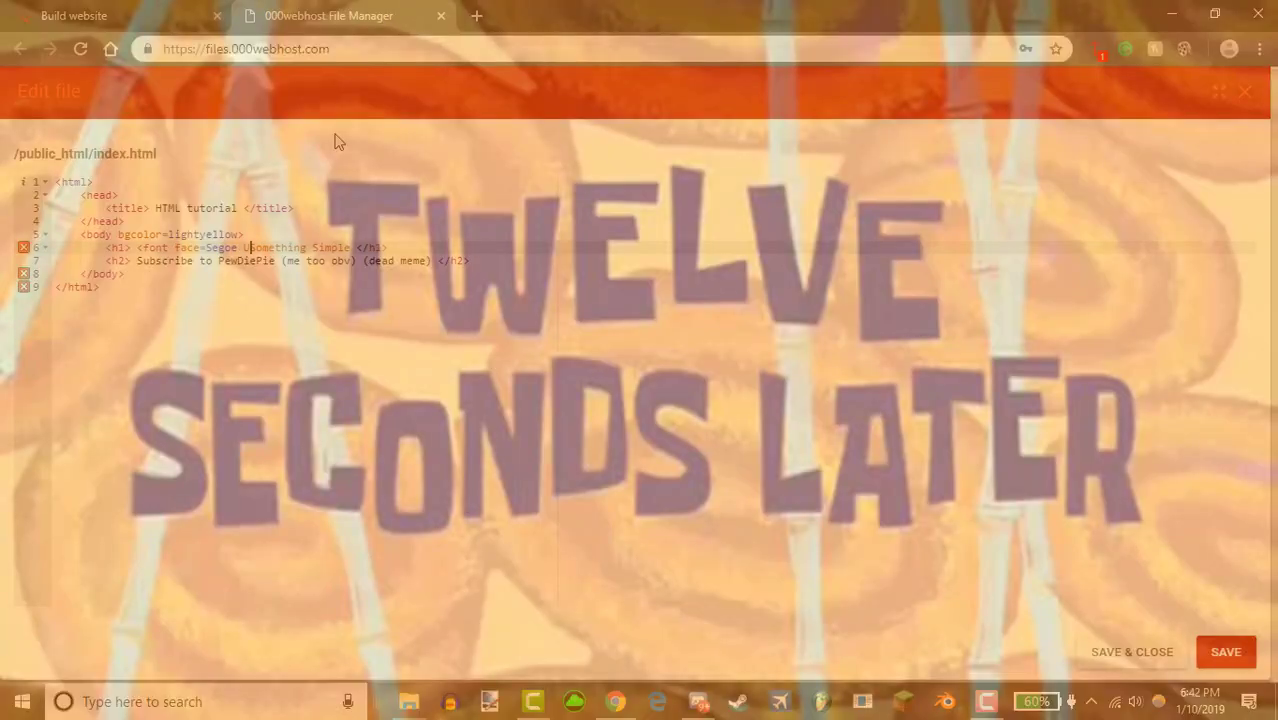
pyautogui.write('I Light">')
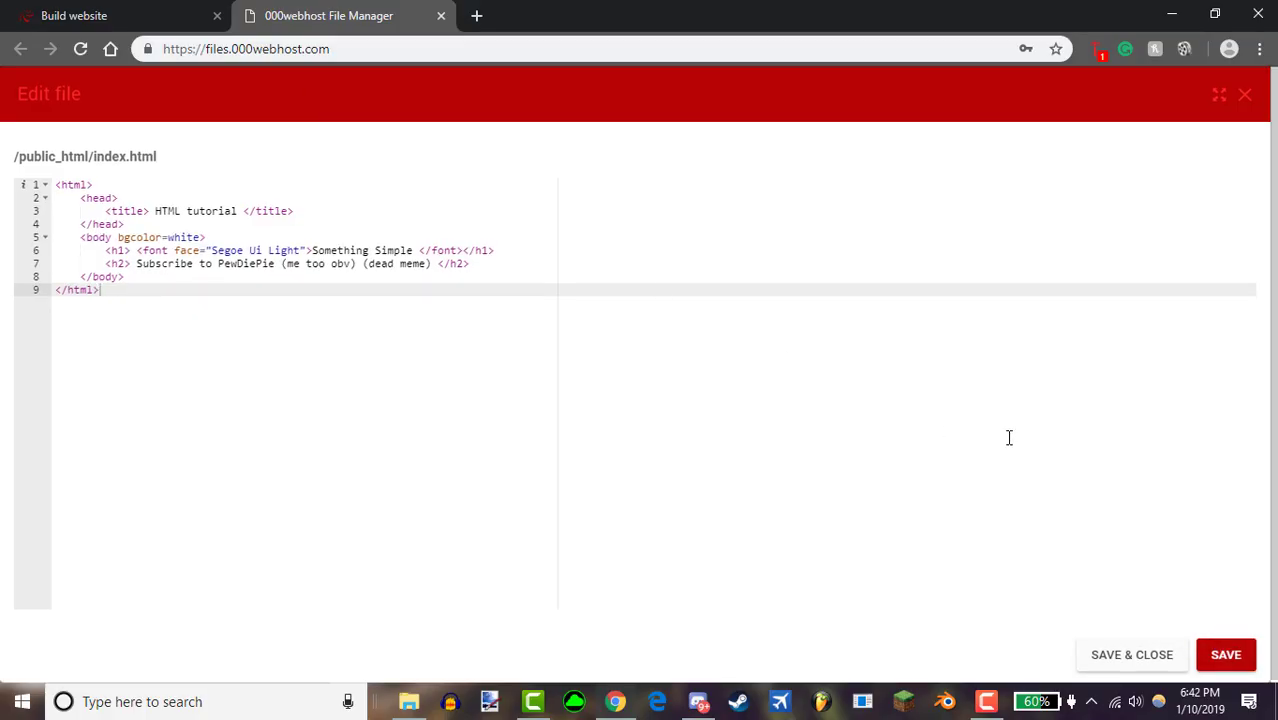
# - View the published website again to check the edited heading font and background colour
pyautogui.click(40, 15)
pyautogui.scroll(3, 305, 332)
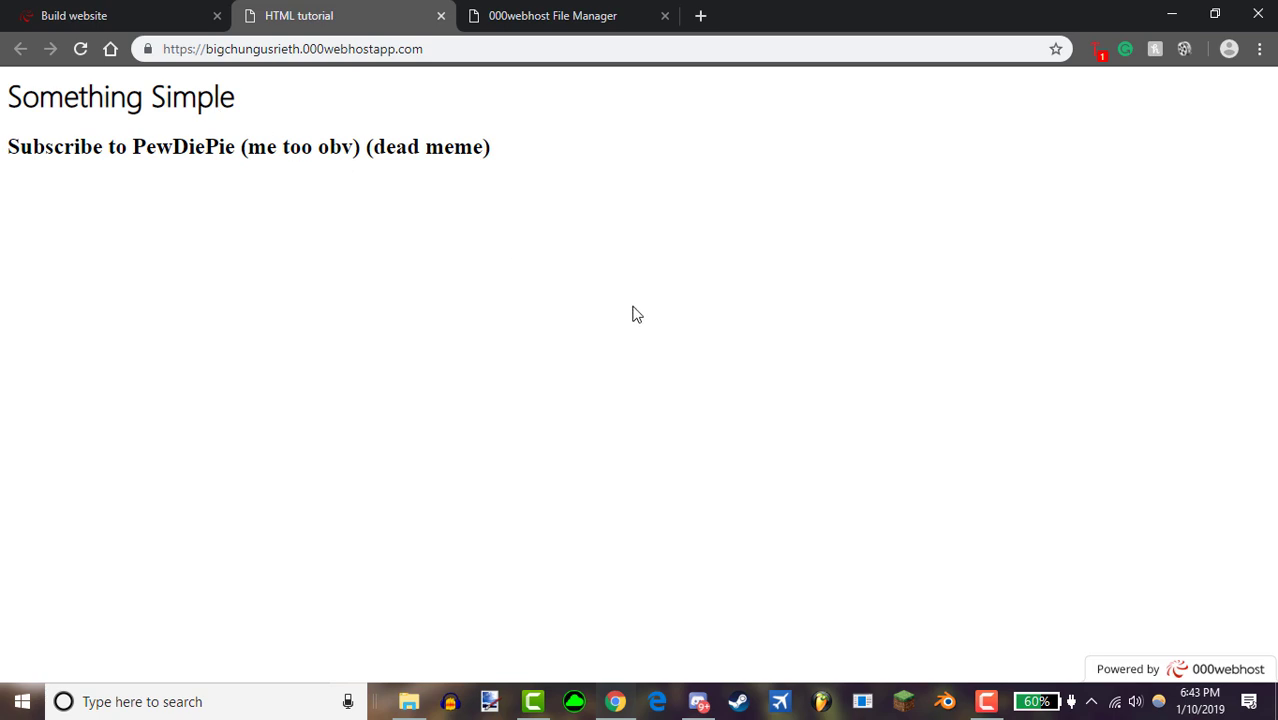
pyautogui.moveTo(18, 99); pyautogui.dragTo(536, 251)
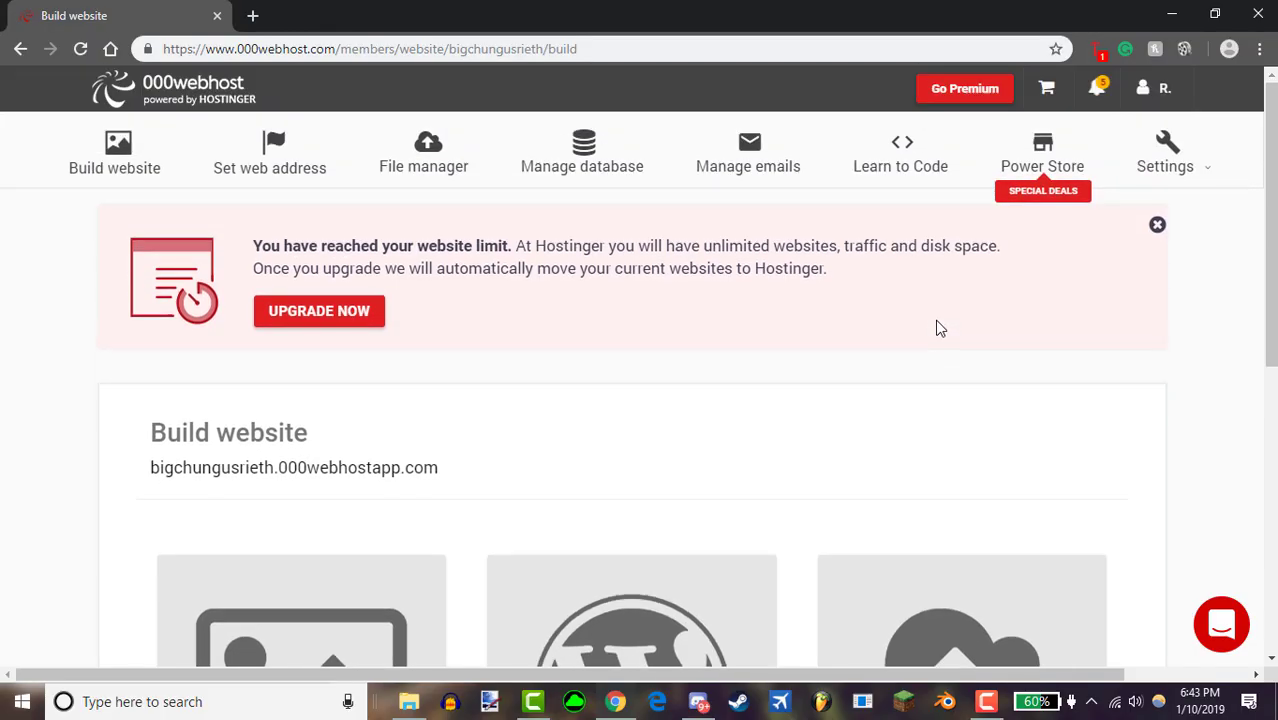
# - Minimize the browser window to show the desktop
pyautogui.click(1154, 22)
pyautogui.click(1172, 34)
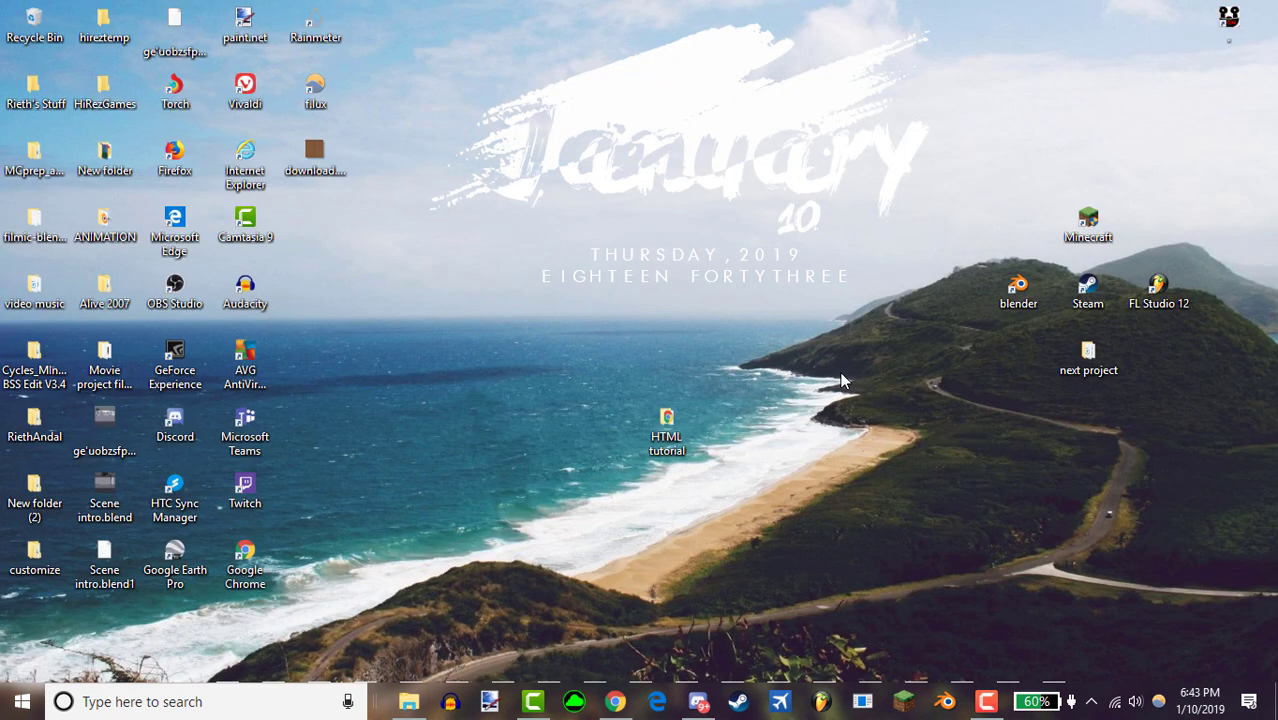
pyautogui.moveTo(840, 375); pyautogui.dragTo(855, 403)
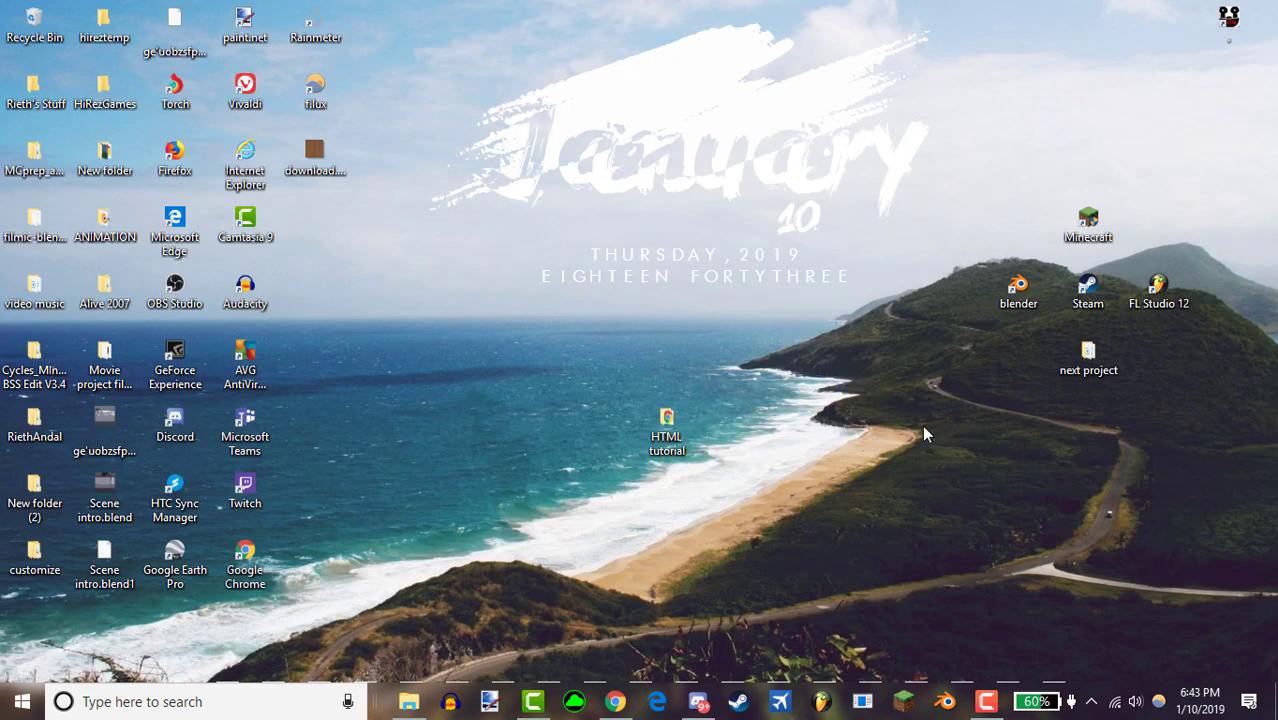